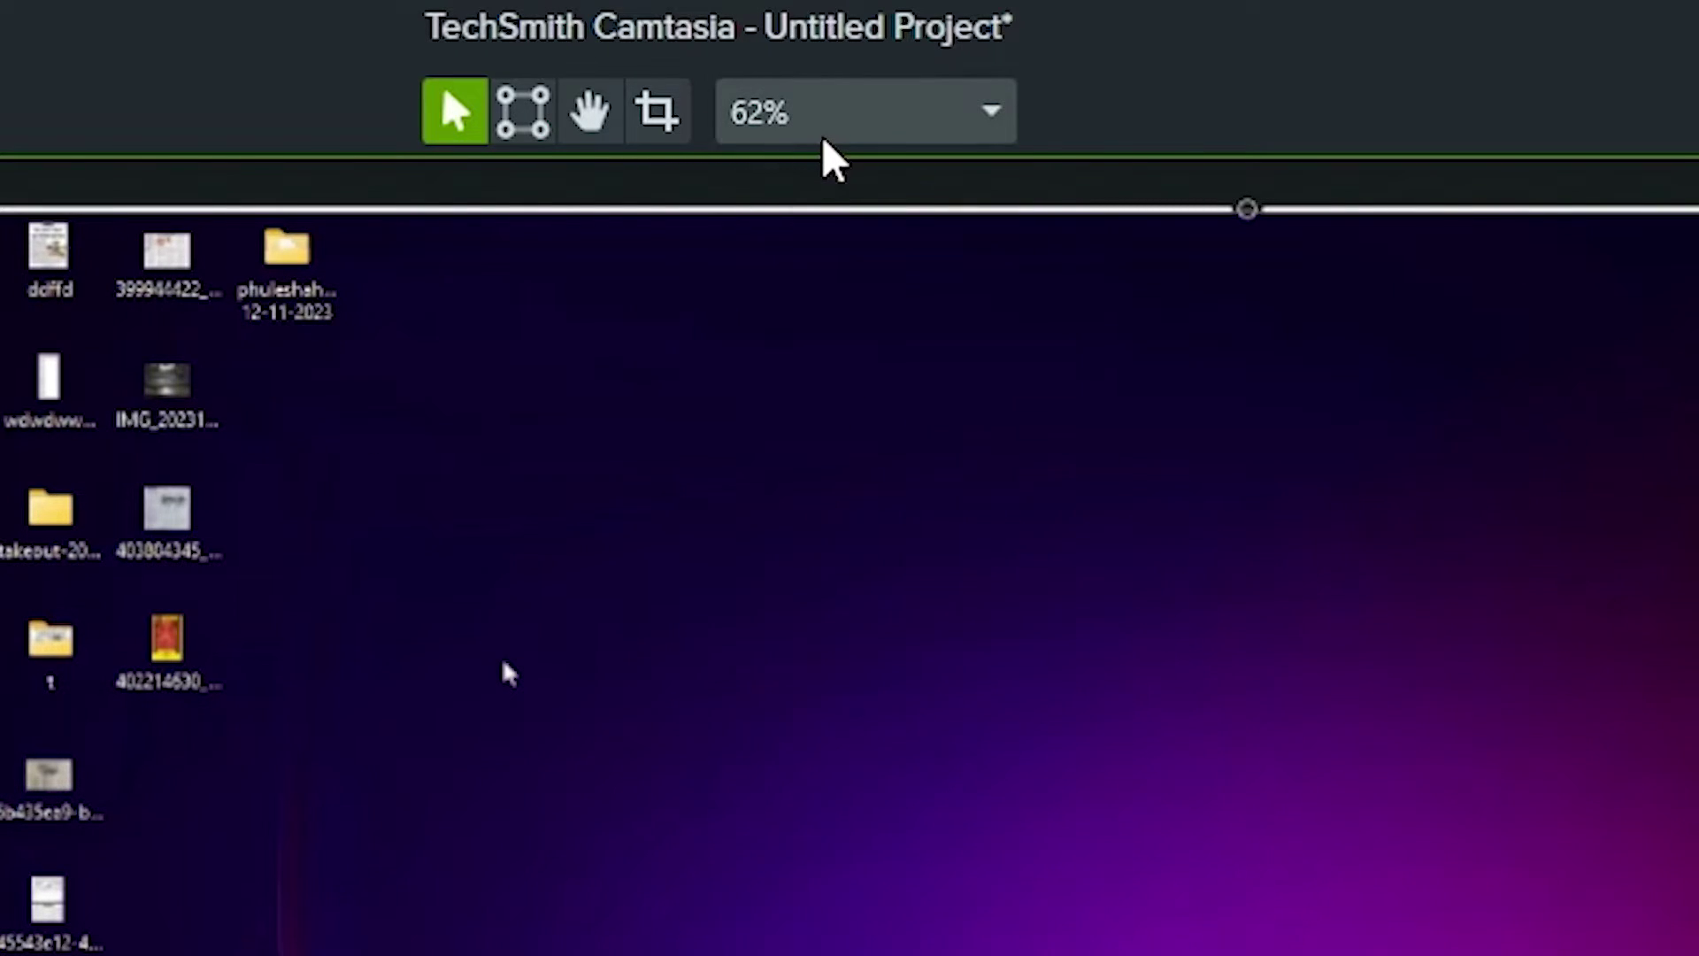
- Change the project frame rate to 60 fps in Project Settings and apply it
left_click(830, 120)
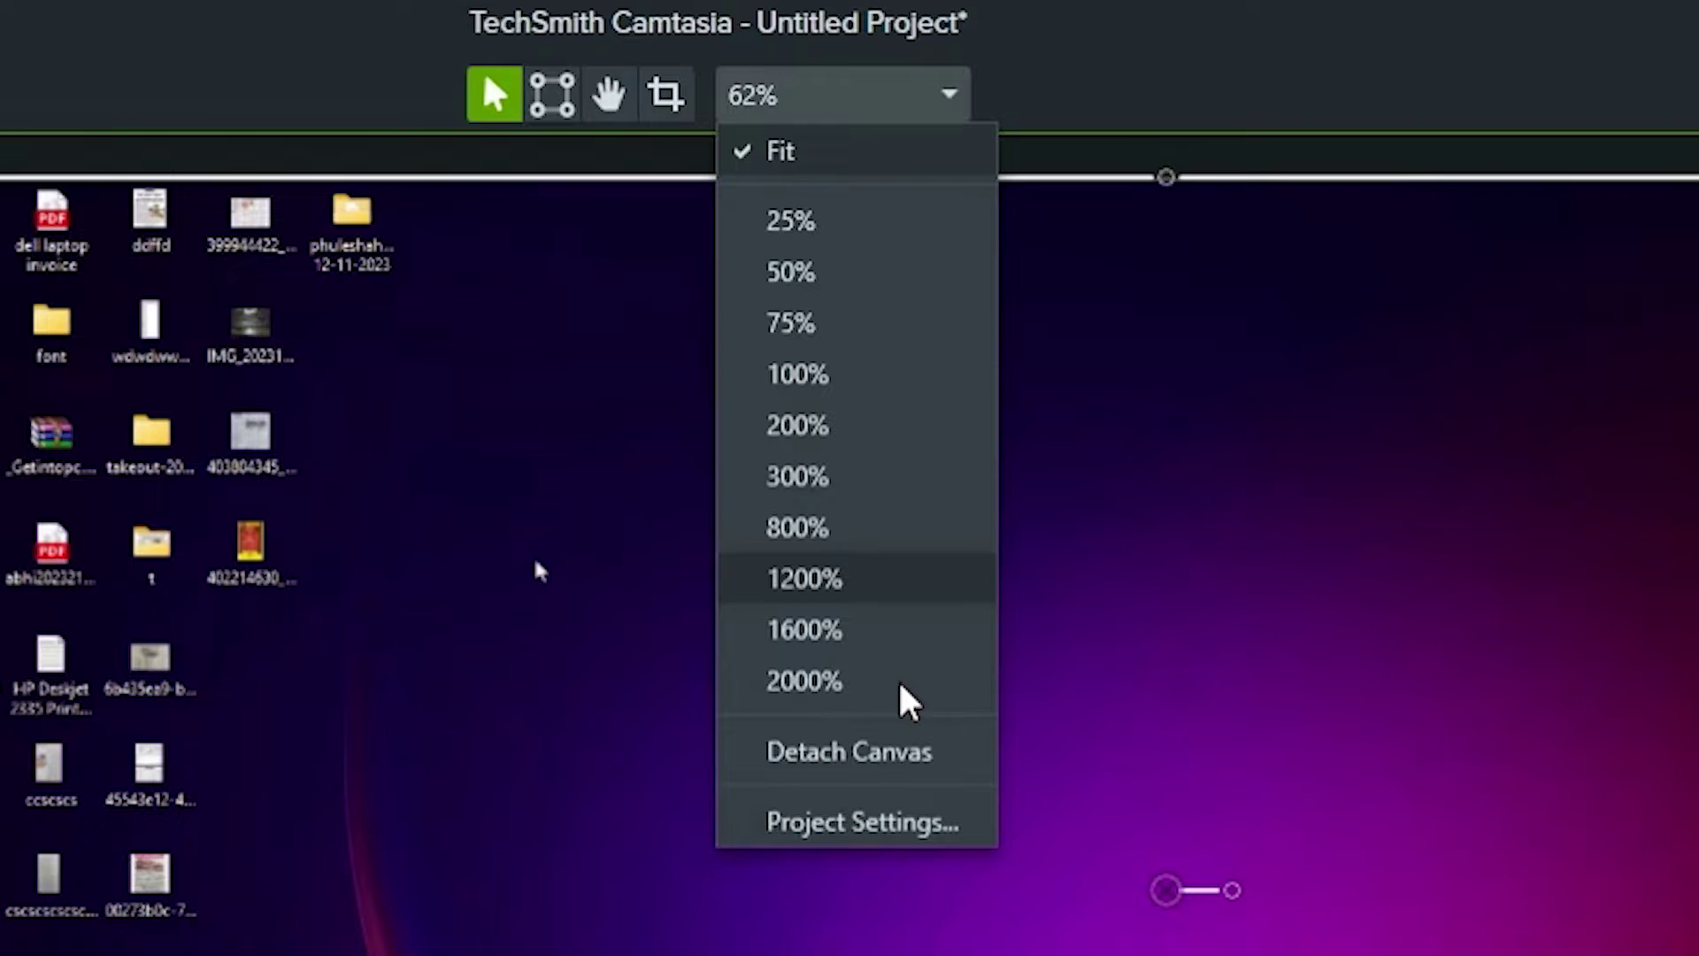
left_click(887, 830)
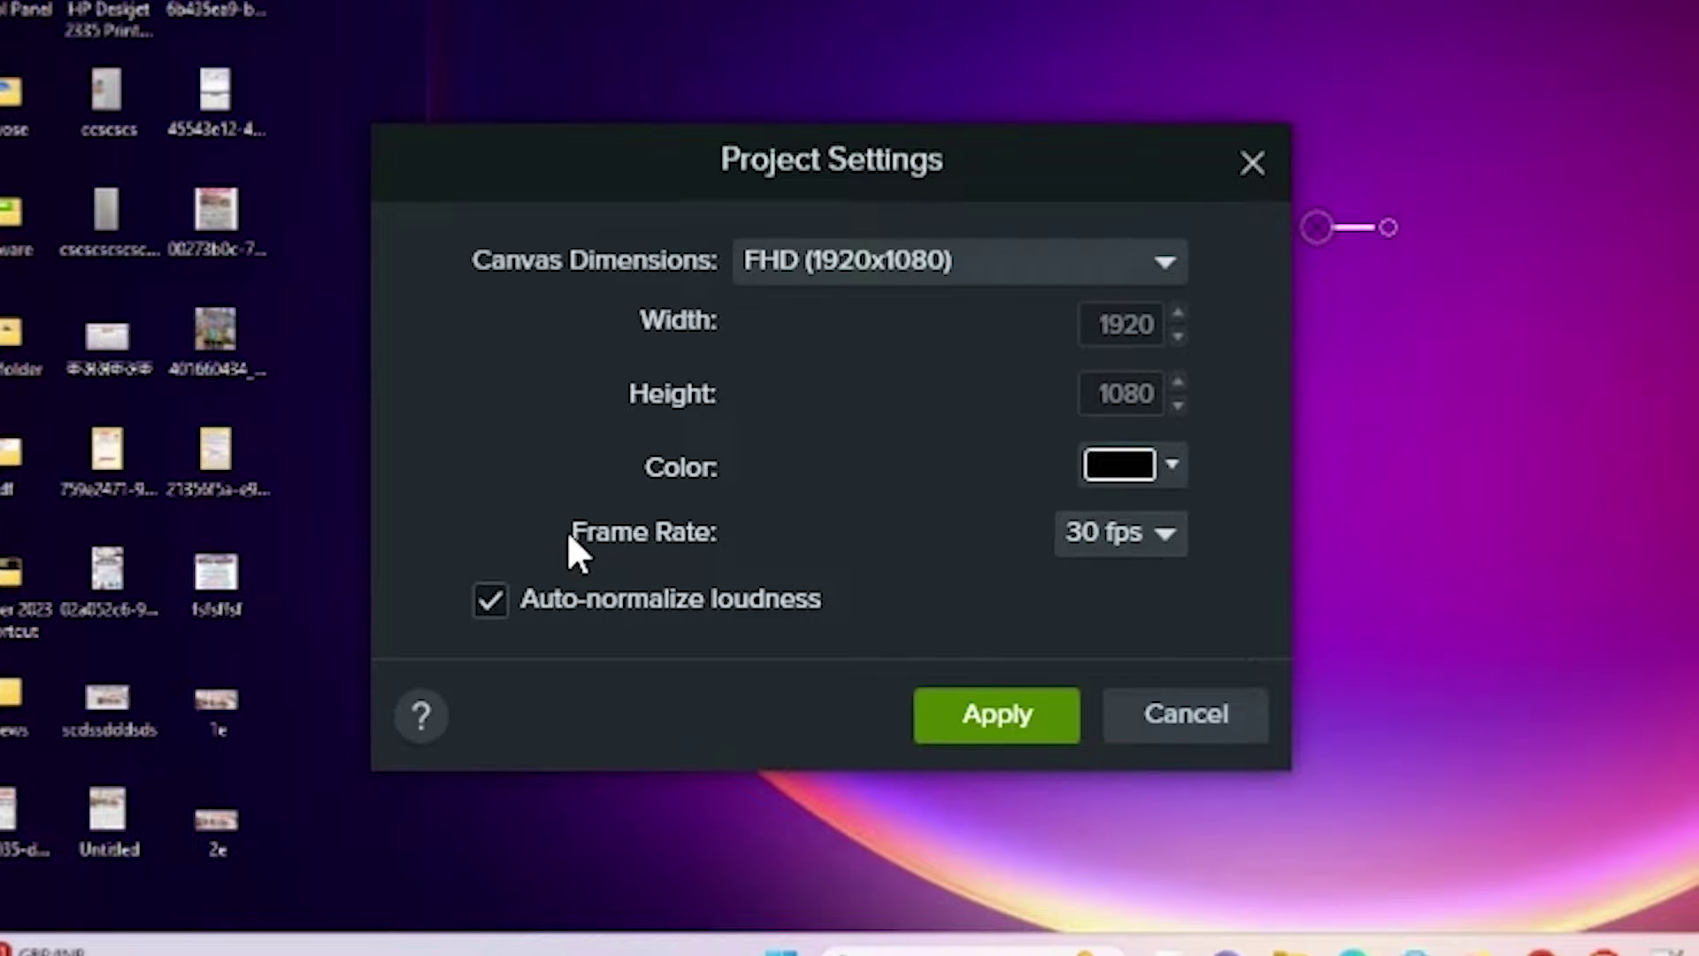
left_click(1129, 540)
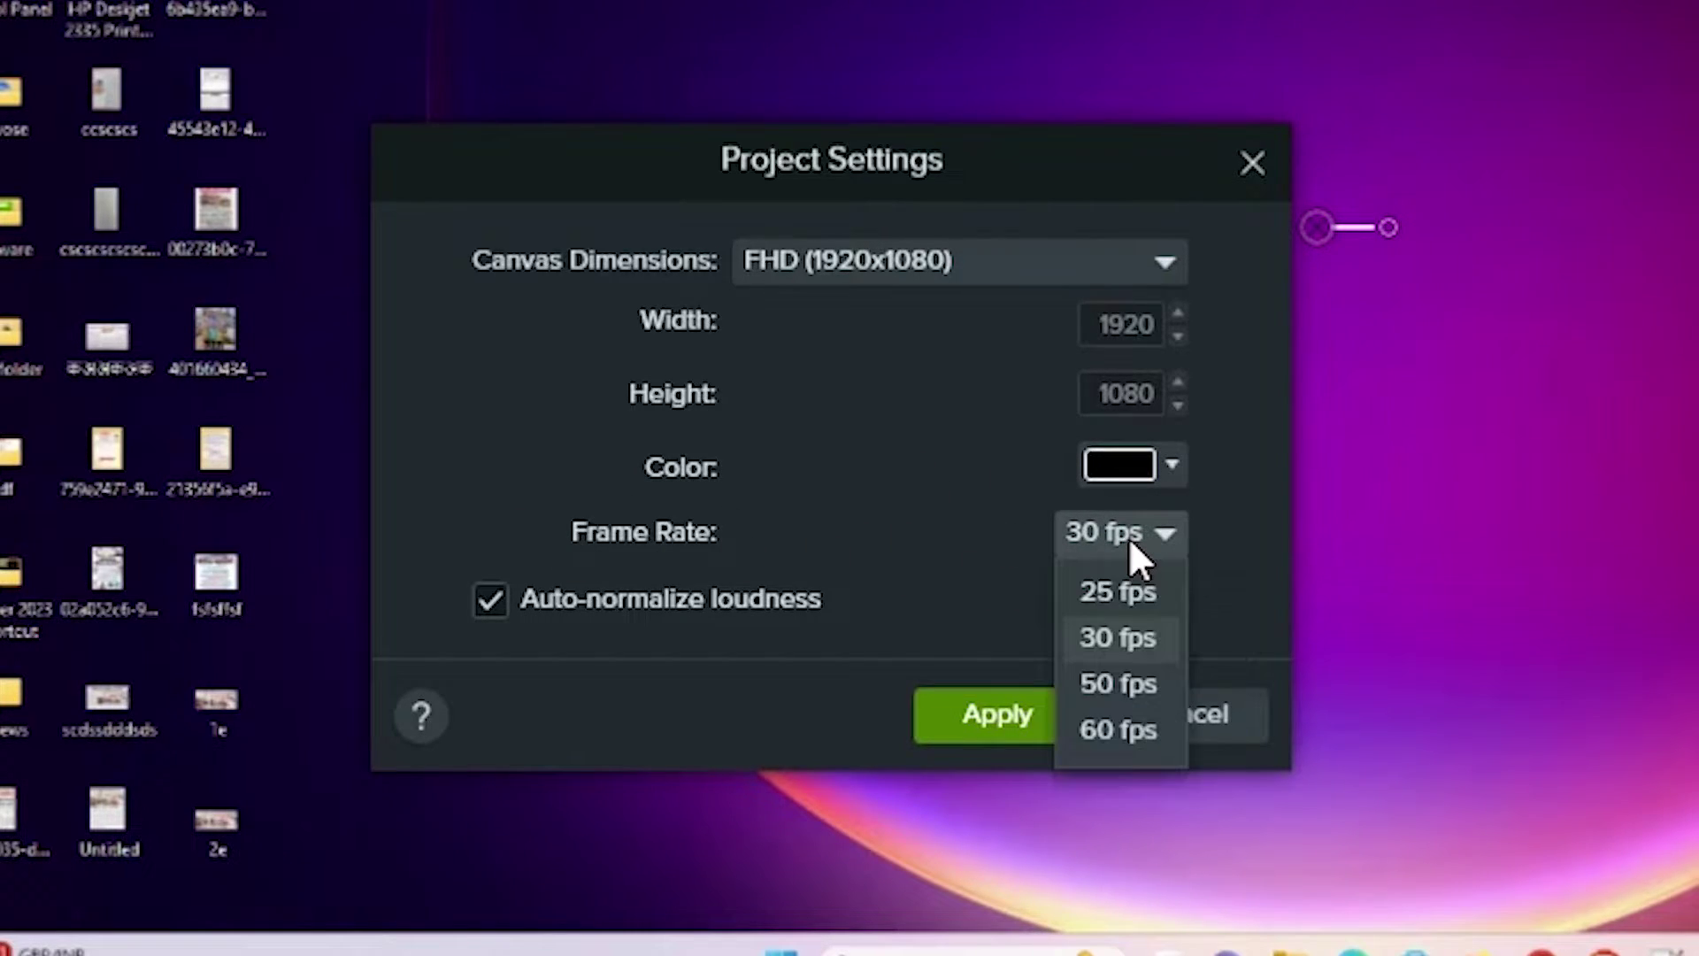
left_click(1143, 721)
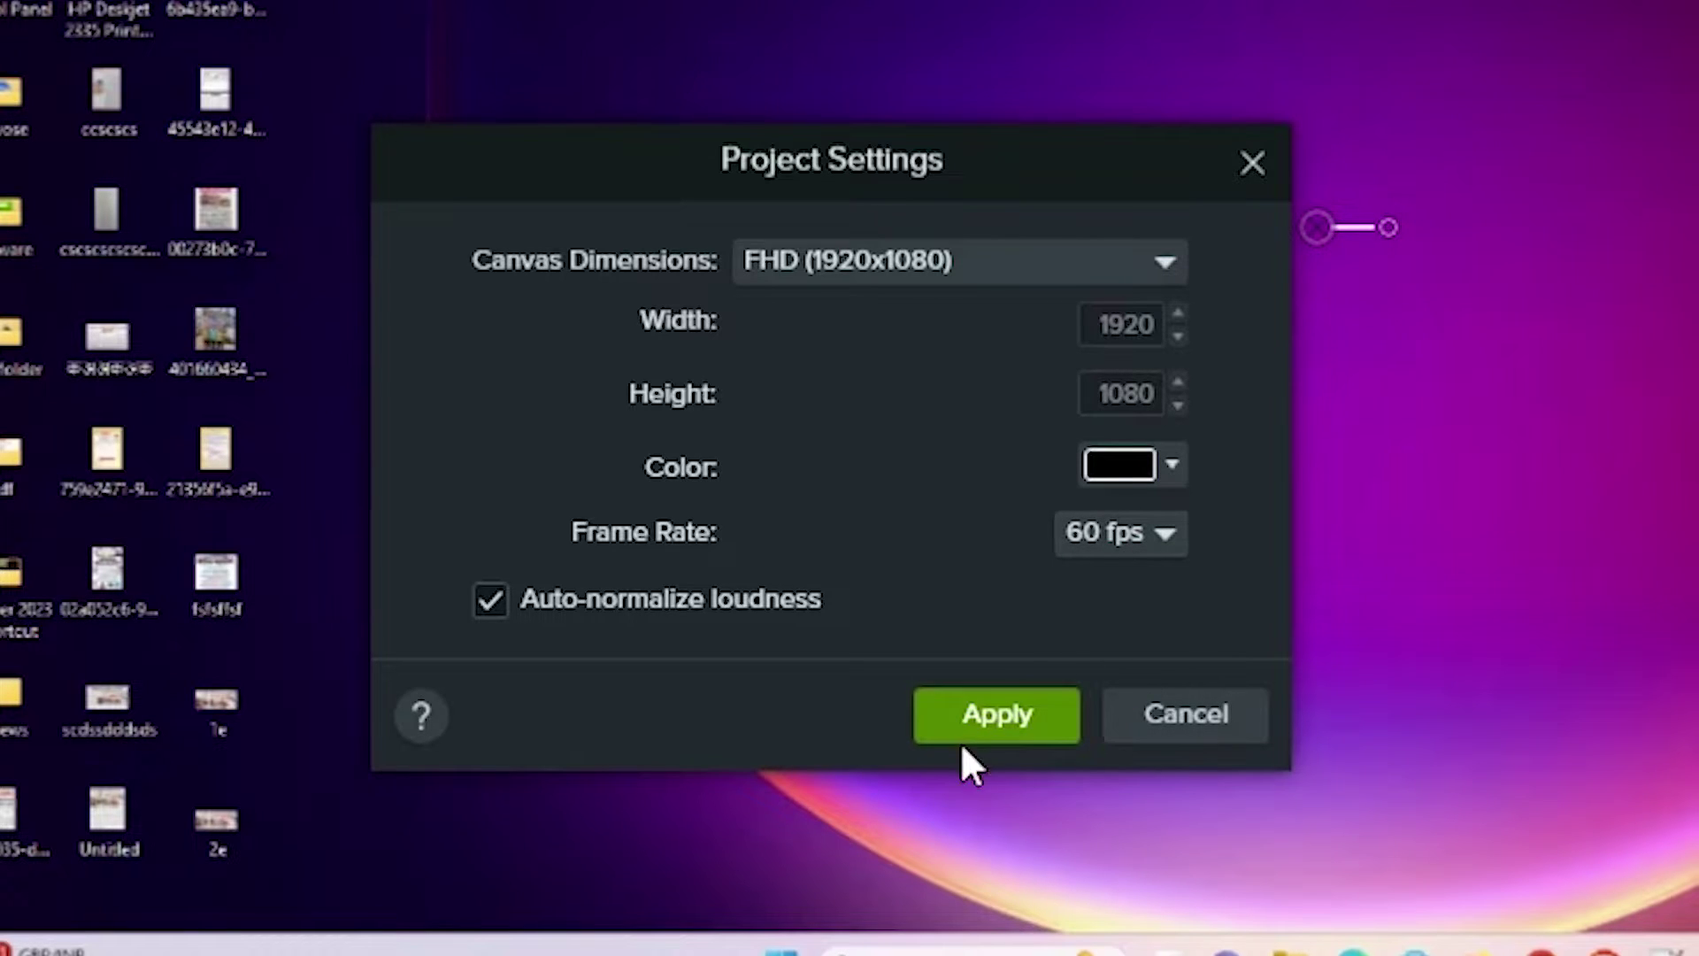
left_click(1028, 712)
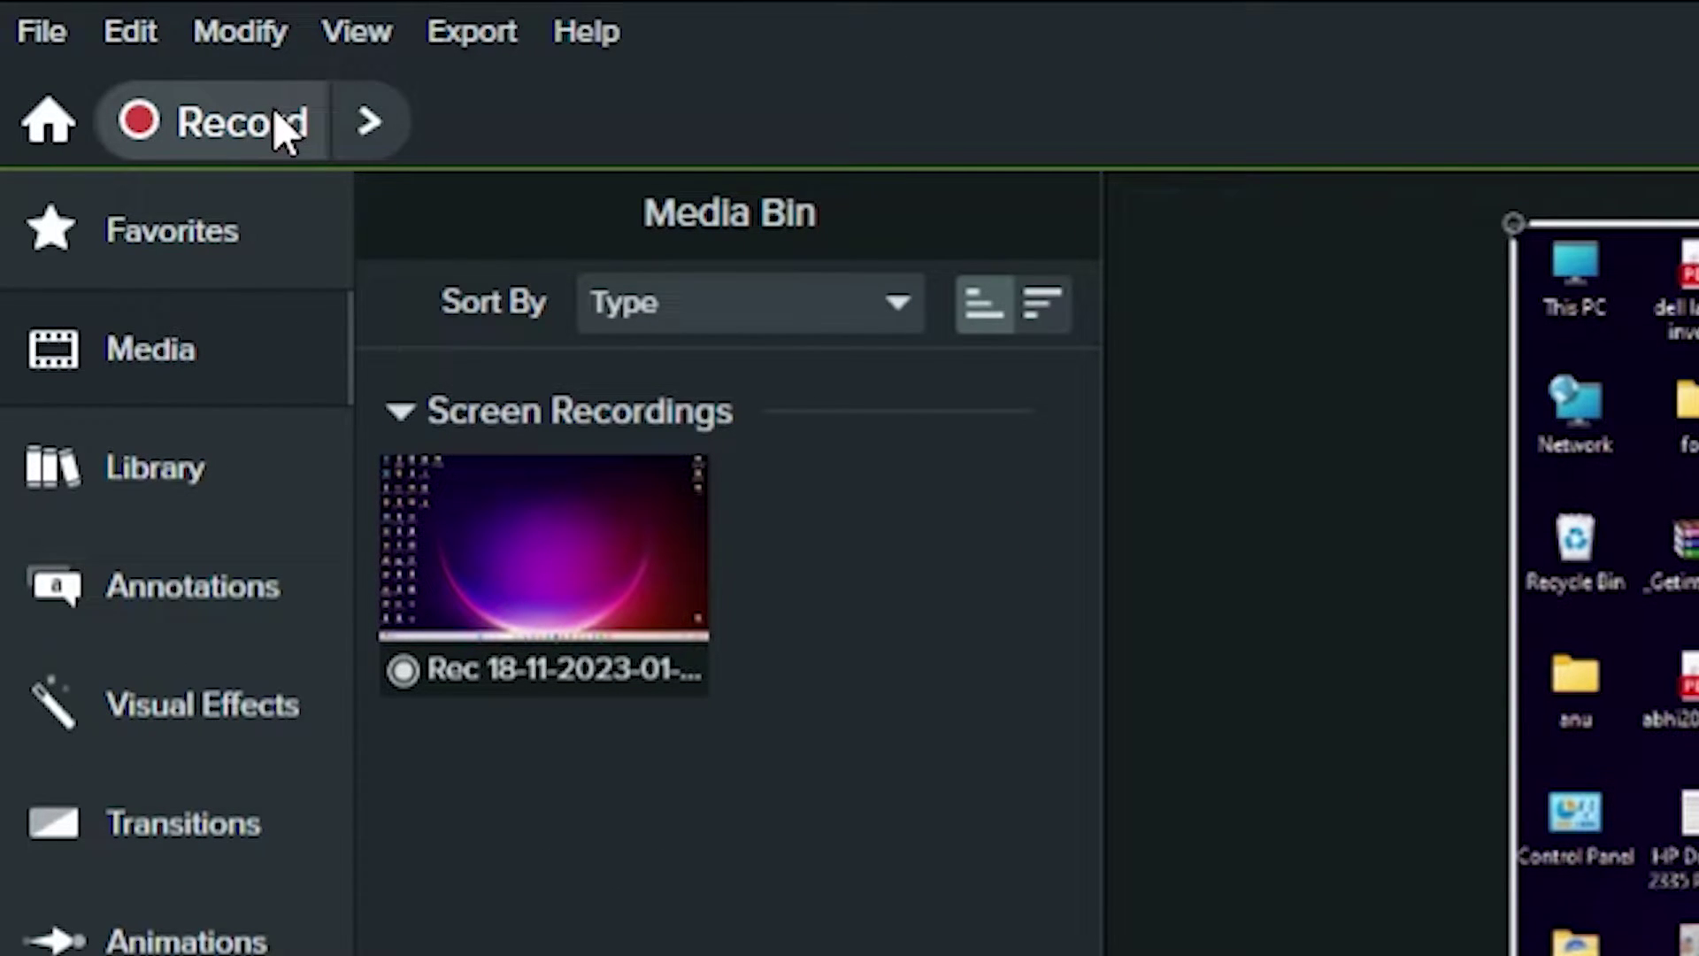
- Launch the recorder, centre its window, and open the Inputs preferences
left_click(241, 122)
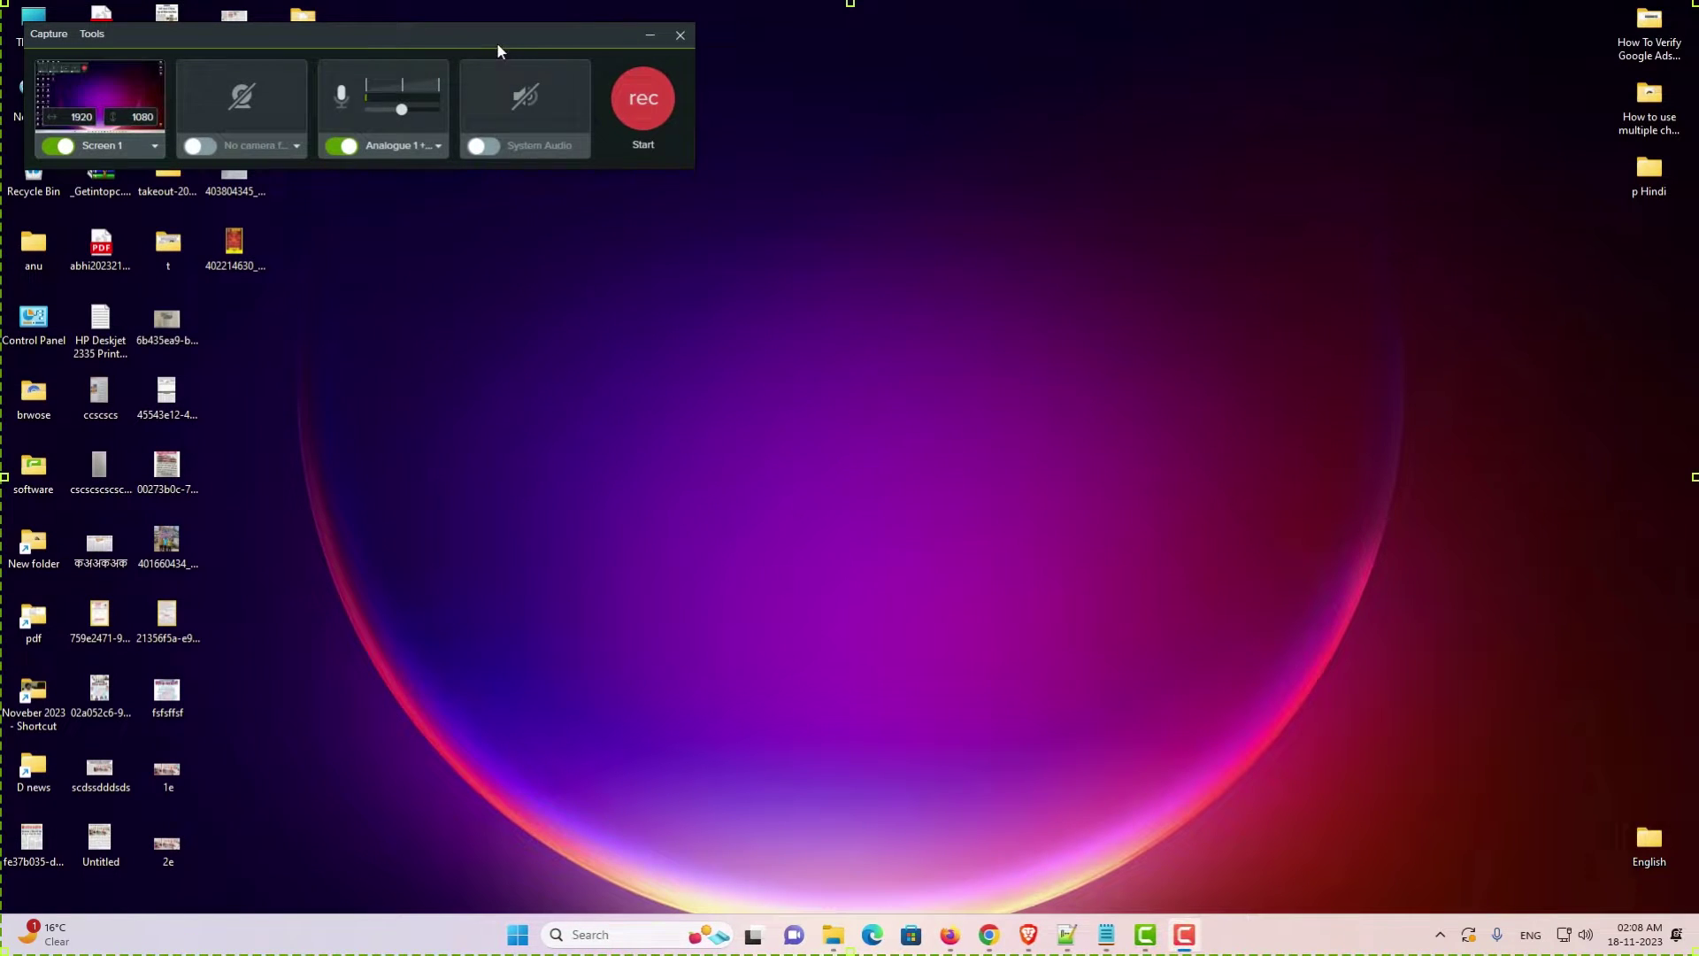
left_click_drag(493, 36, 1019, 303)
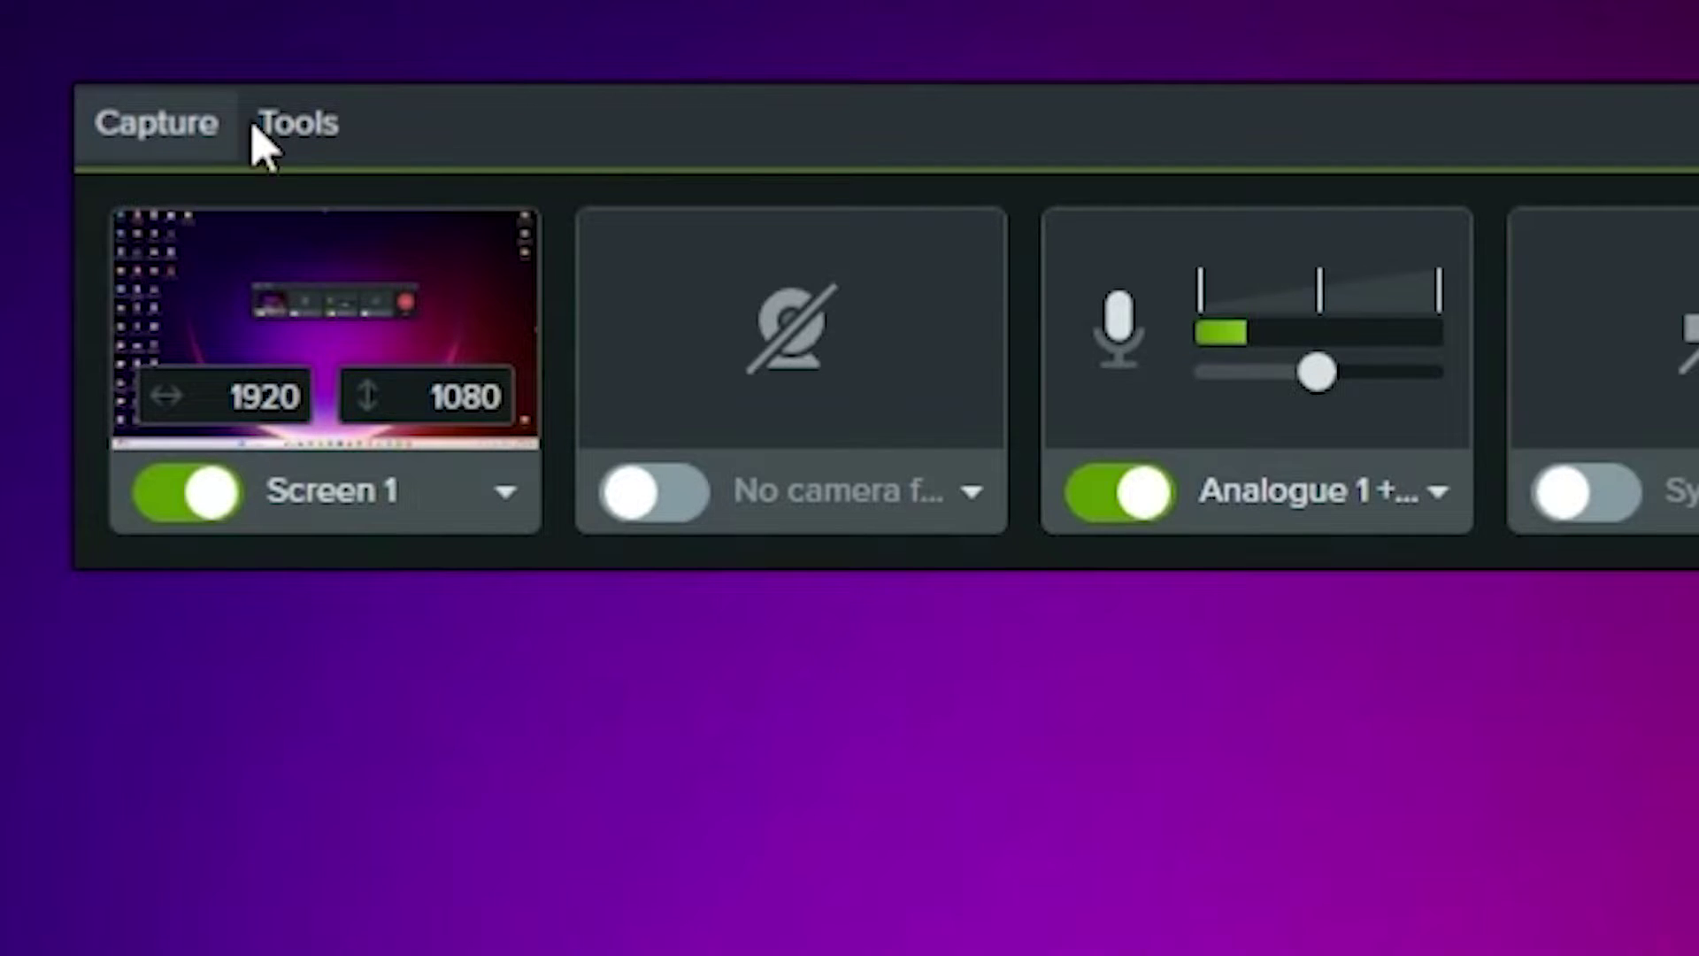
left_click(302, 124)
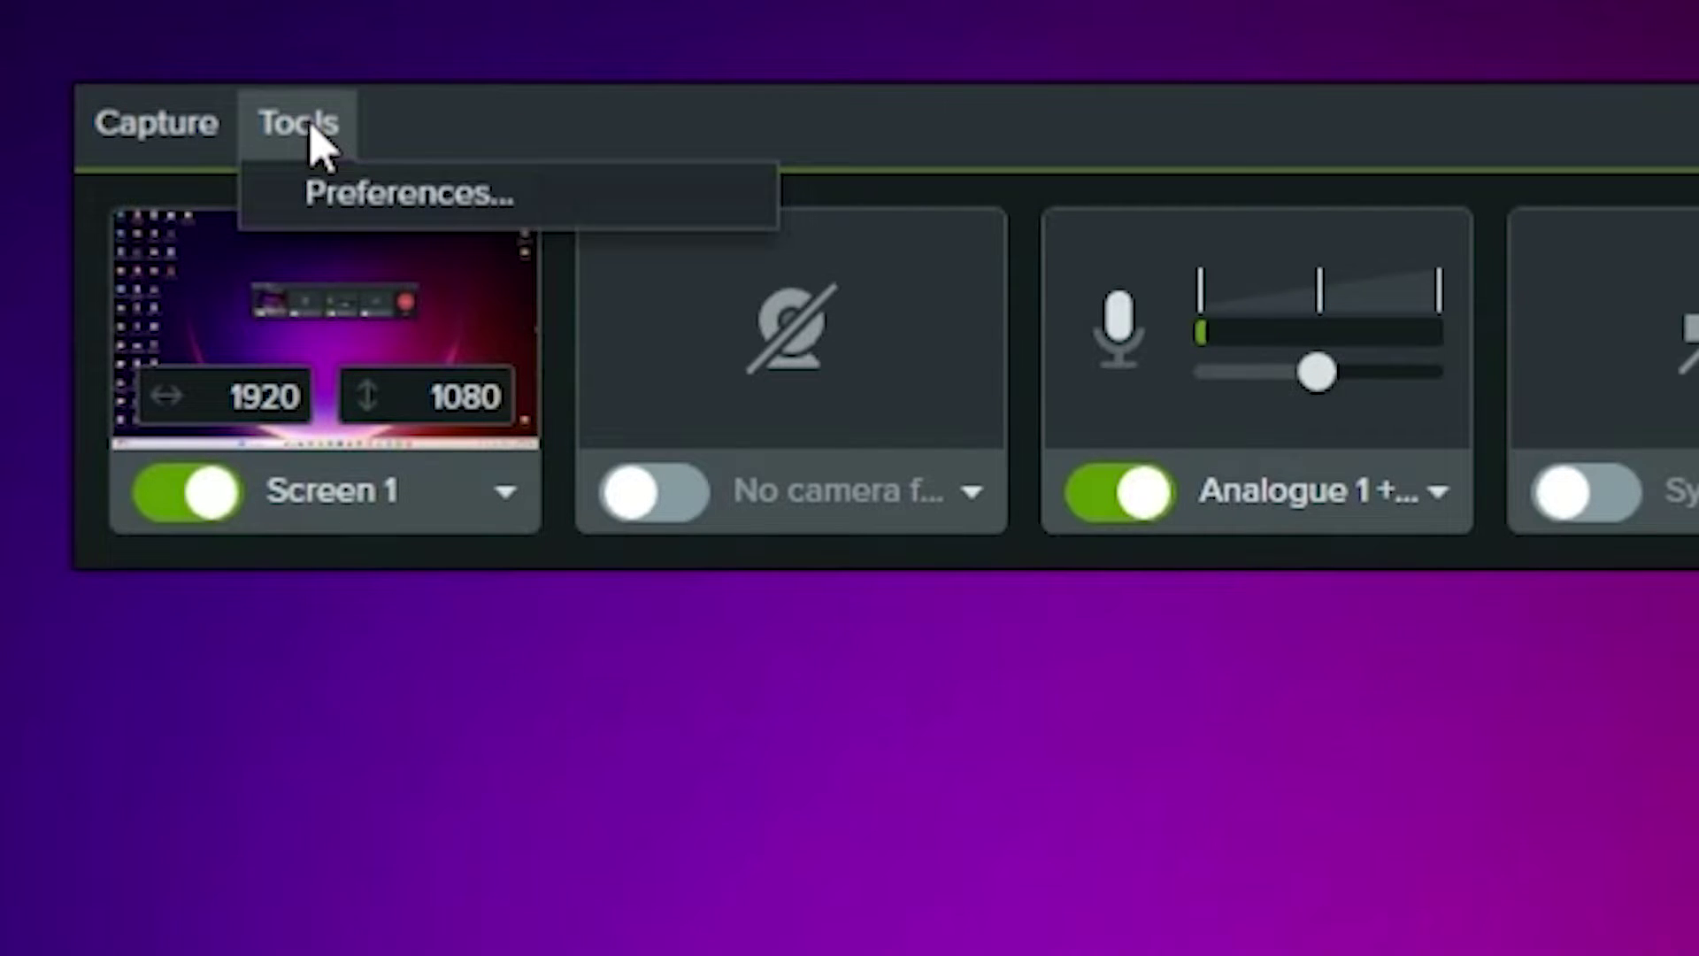
left_click(461, 213)
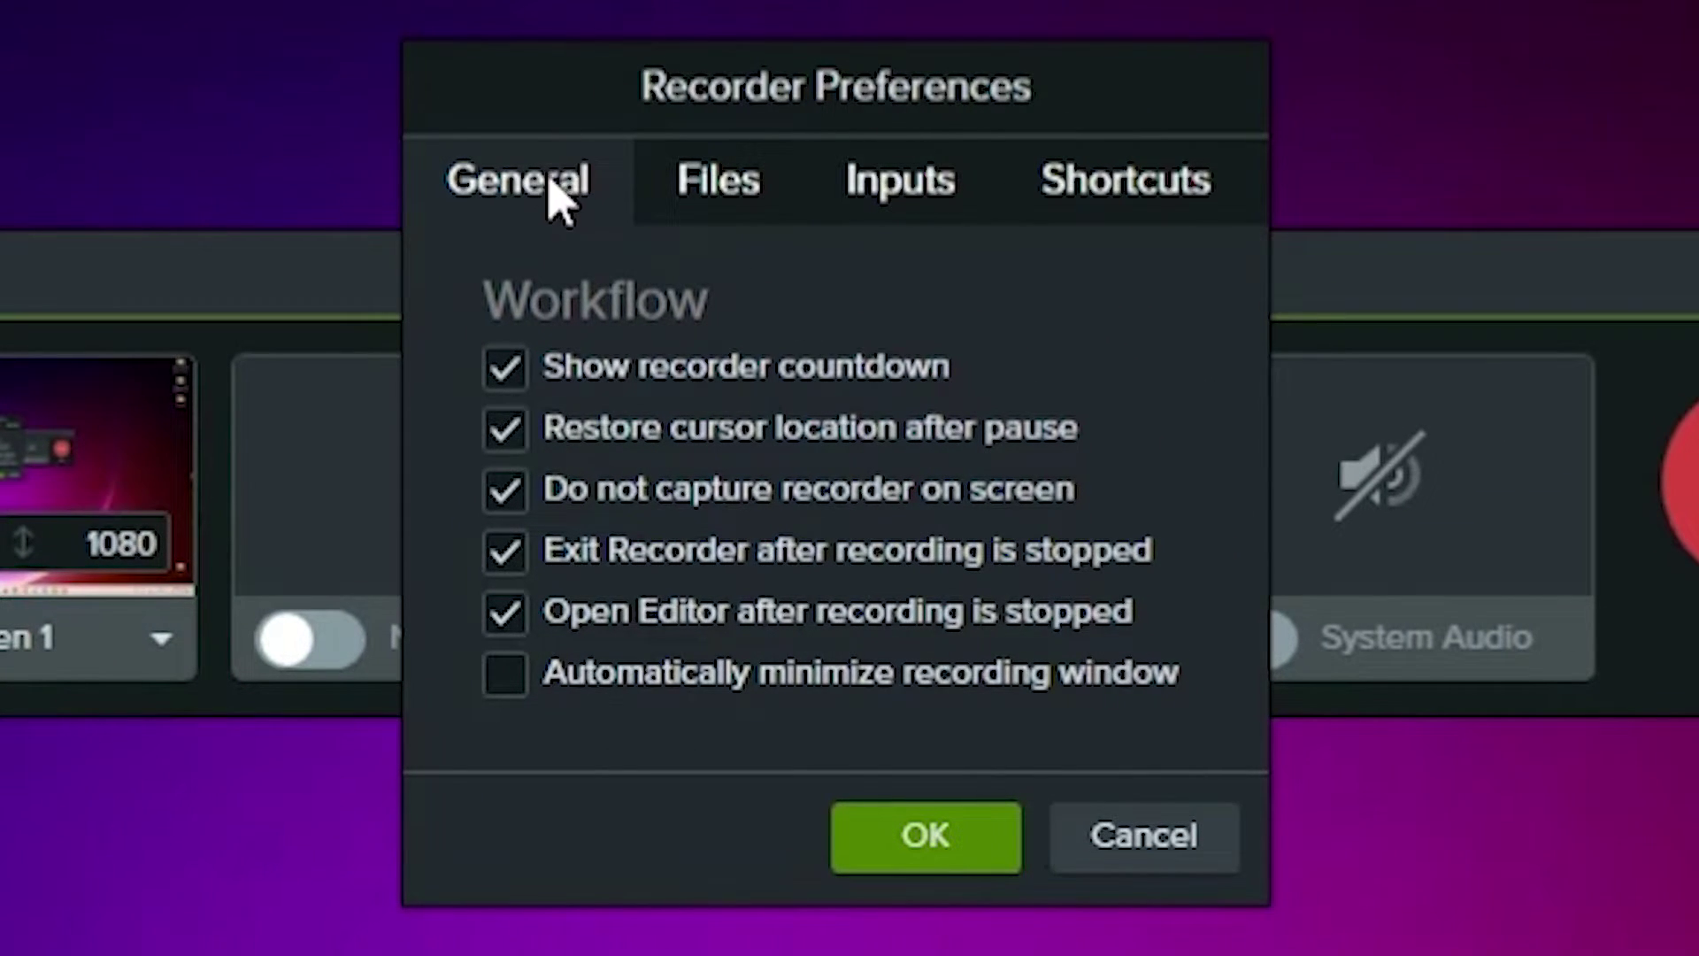
left_click(917, 185)
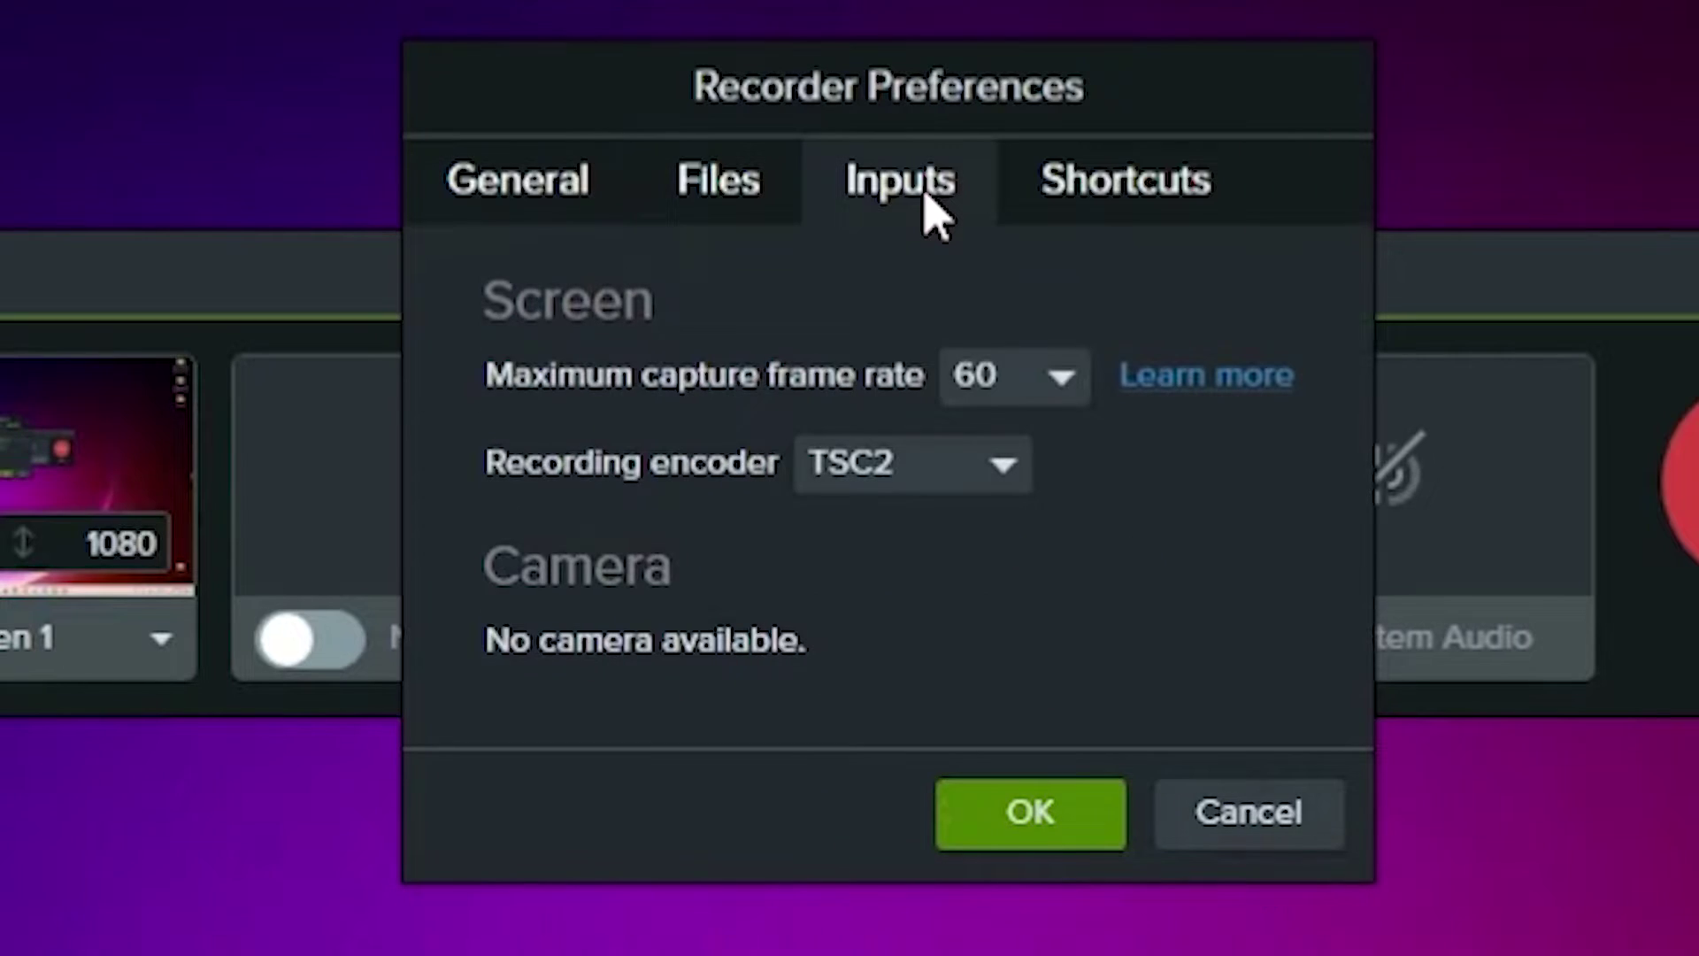
- Set the maximum capture frame rate to 60 and confirm the preferences
left_click(1036, 376)
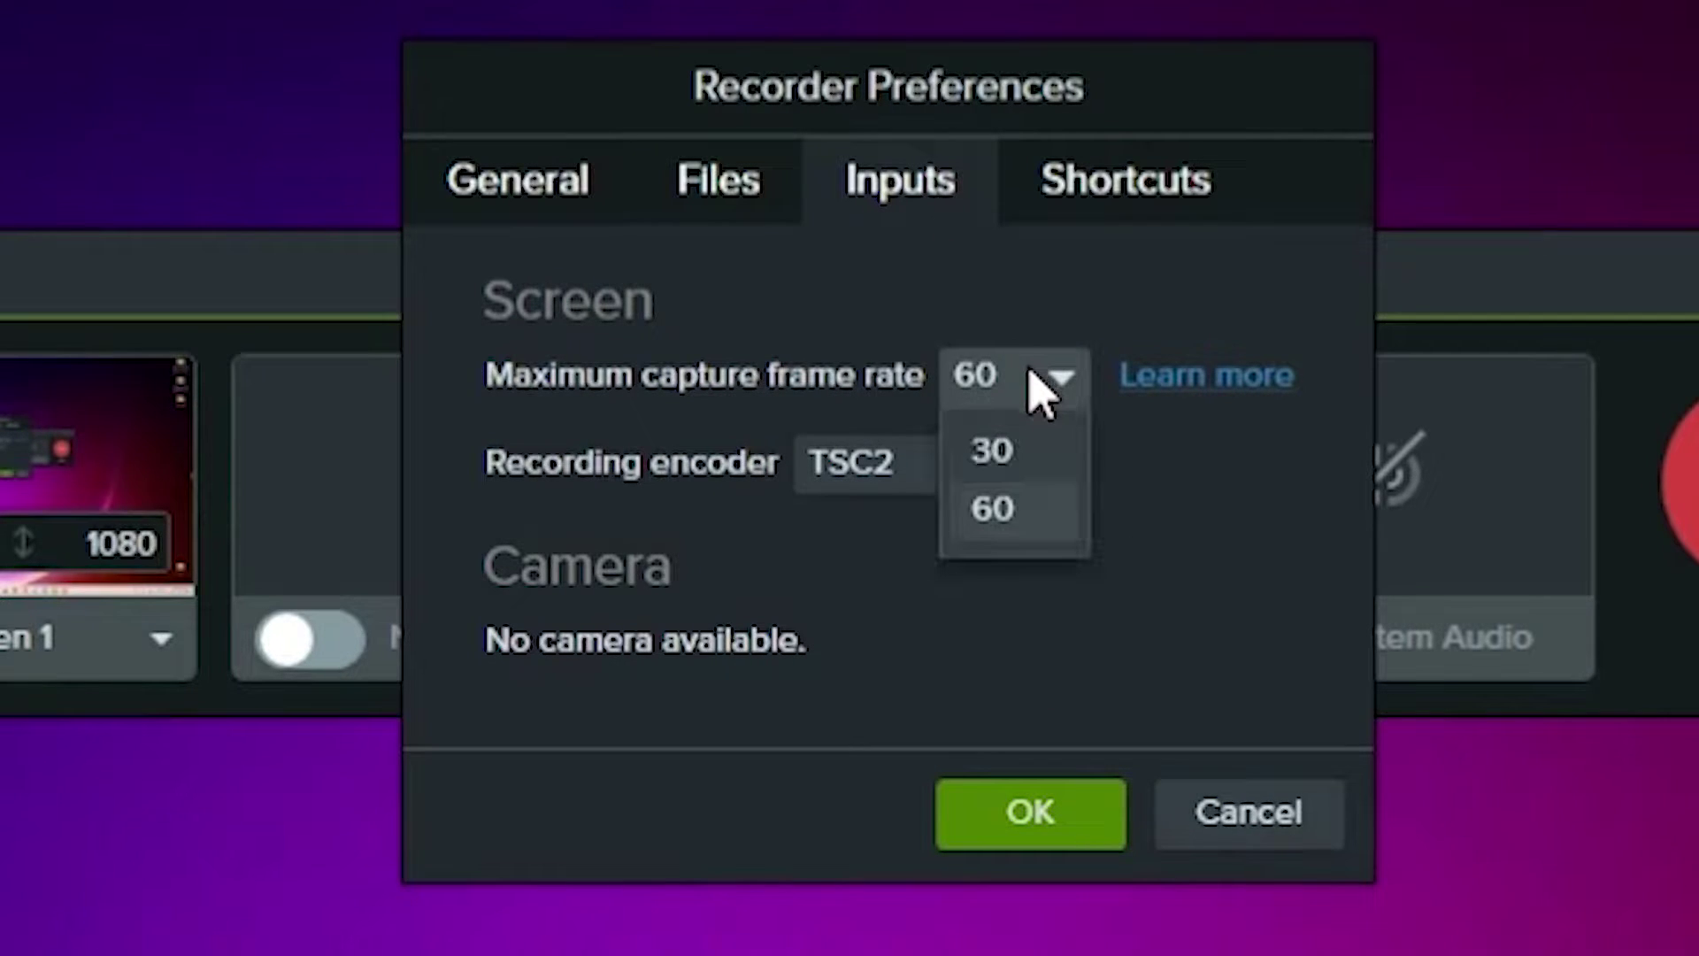
left_click(995, 454)
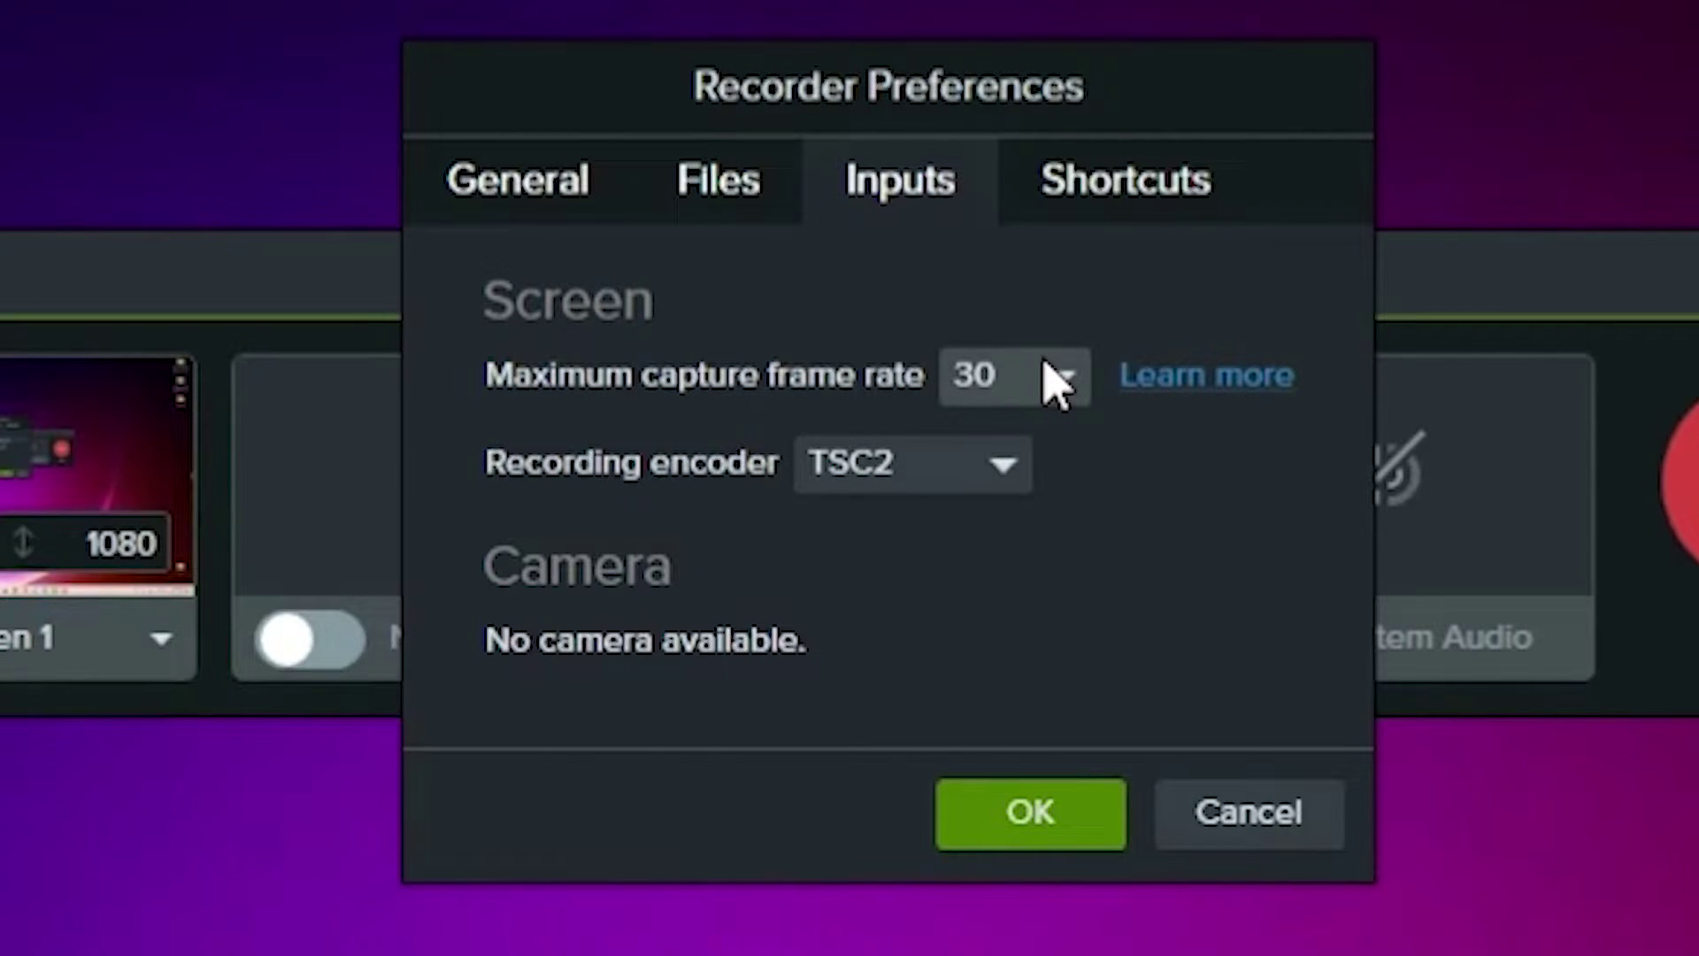
left_click(1058, 382)
left_click(1006, 505)
left_click(1013, 405)
left_click(993, 454)
left_click(1050, 376)
left_click(1005, 517)
left_click(1032, 814)
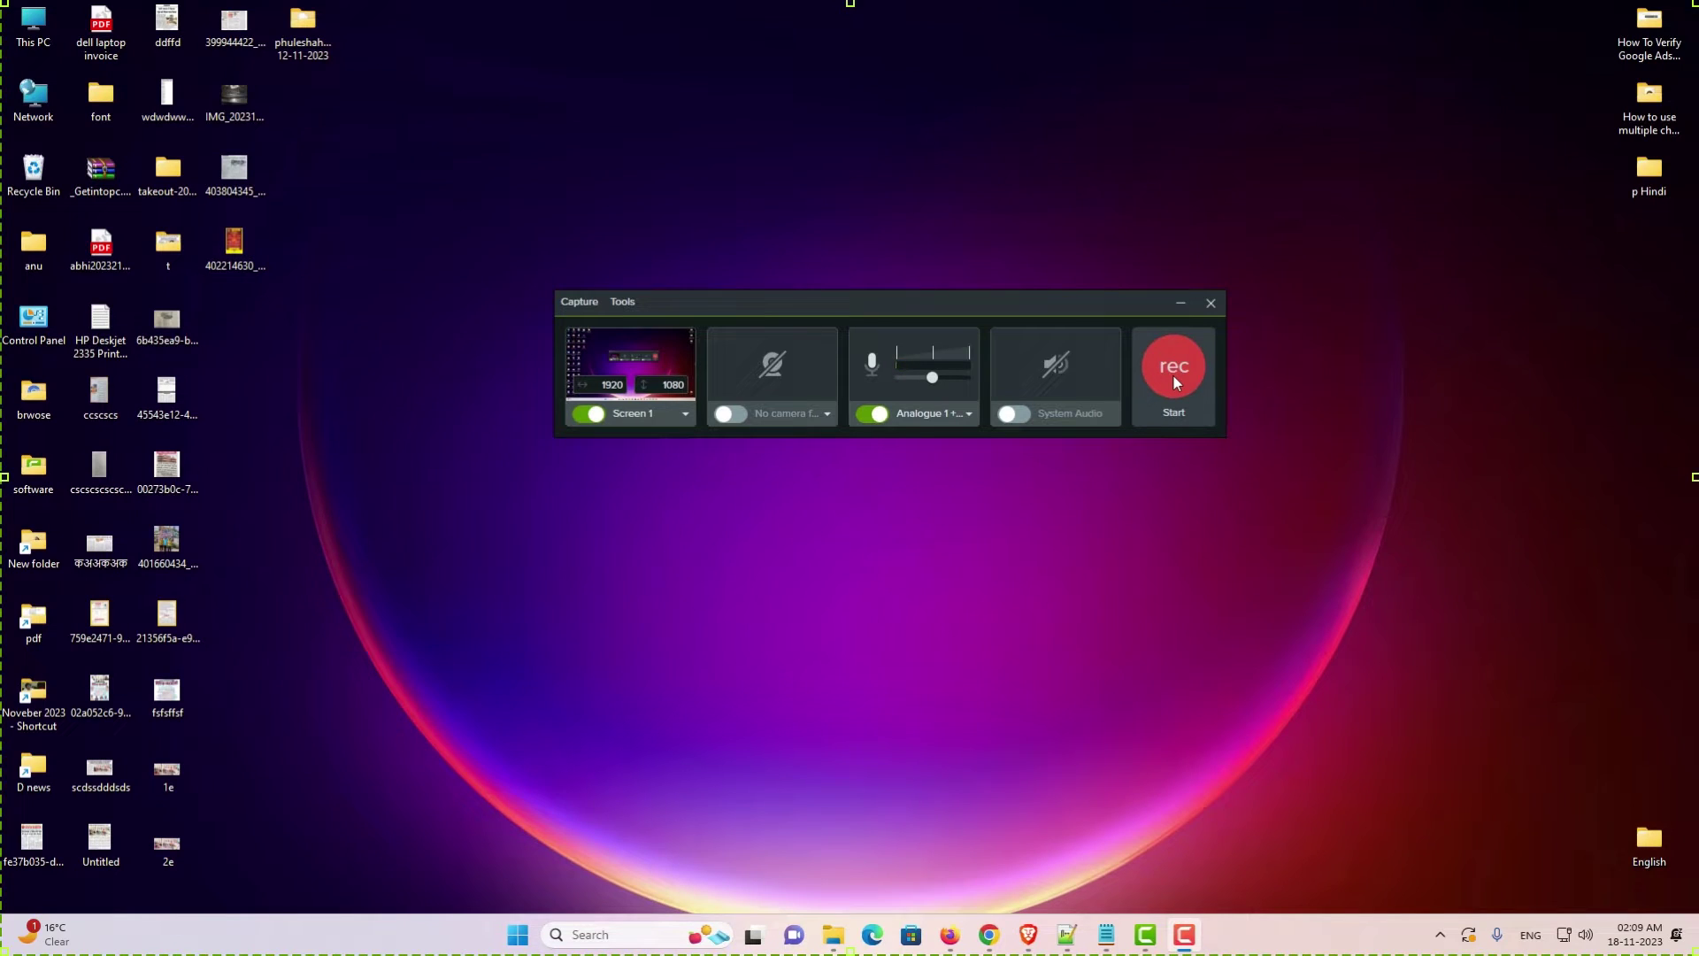
- Record a short clip, stop with F10, and swap Track 1's old clip for it on Track 2
left_click(1173, 373)
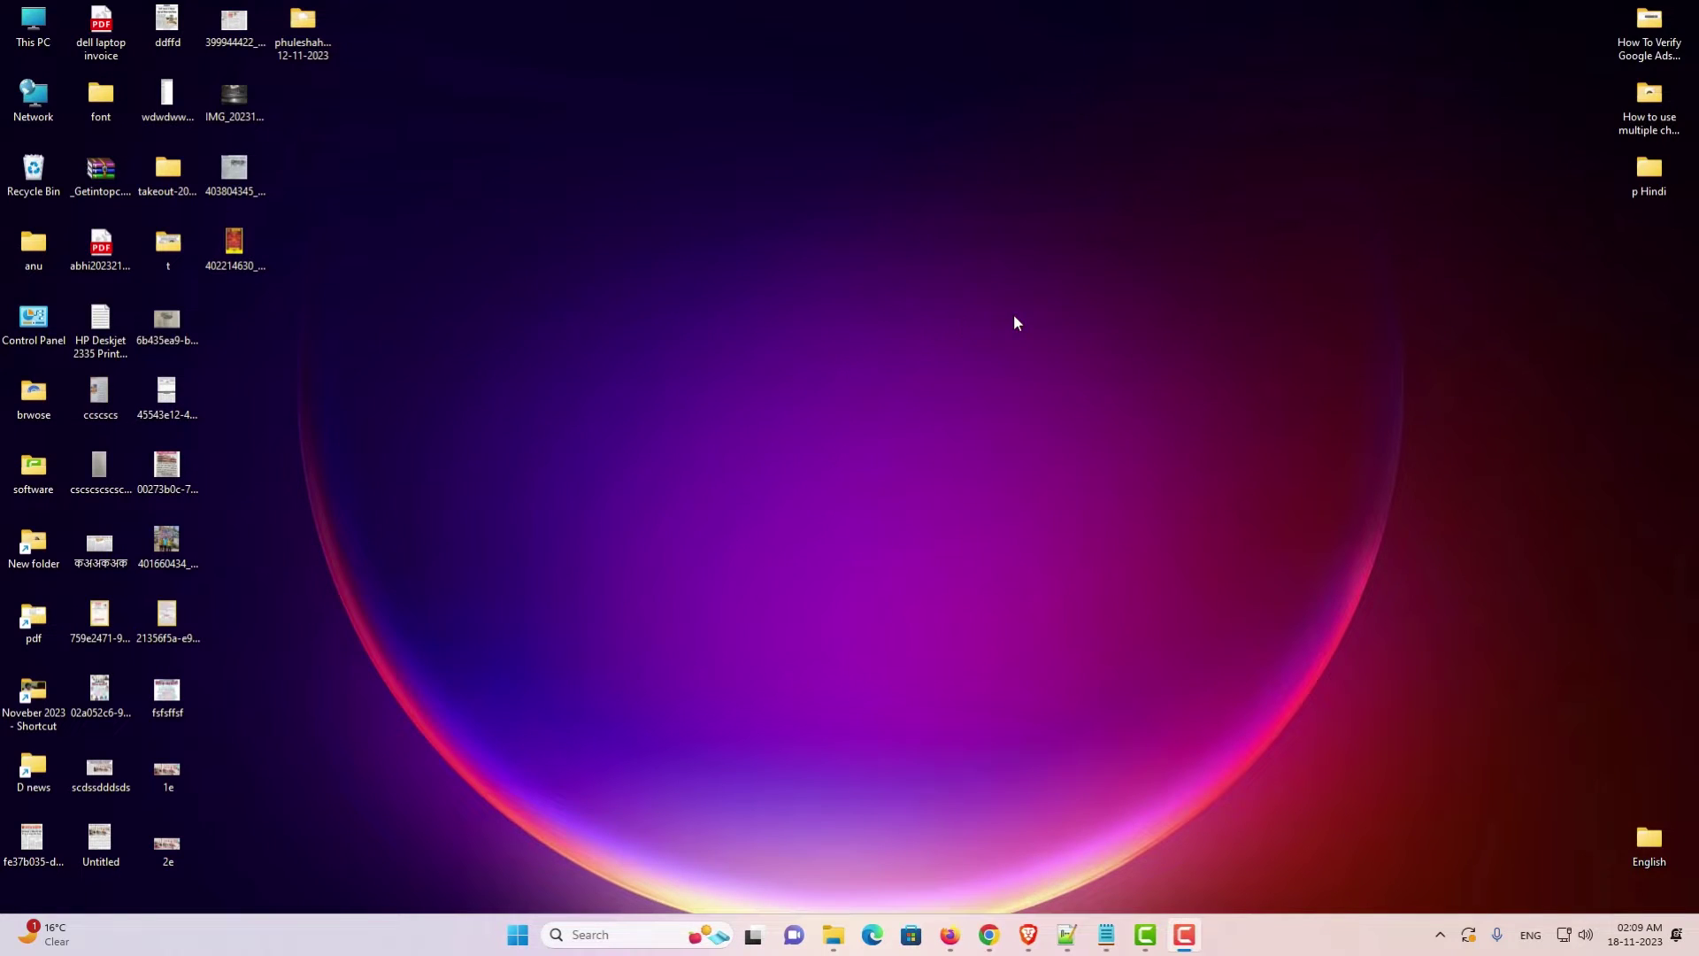
key("F10")
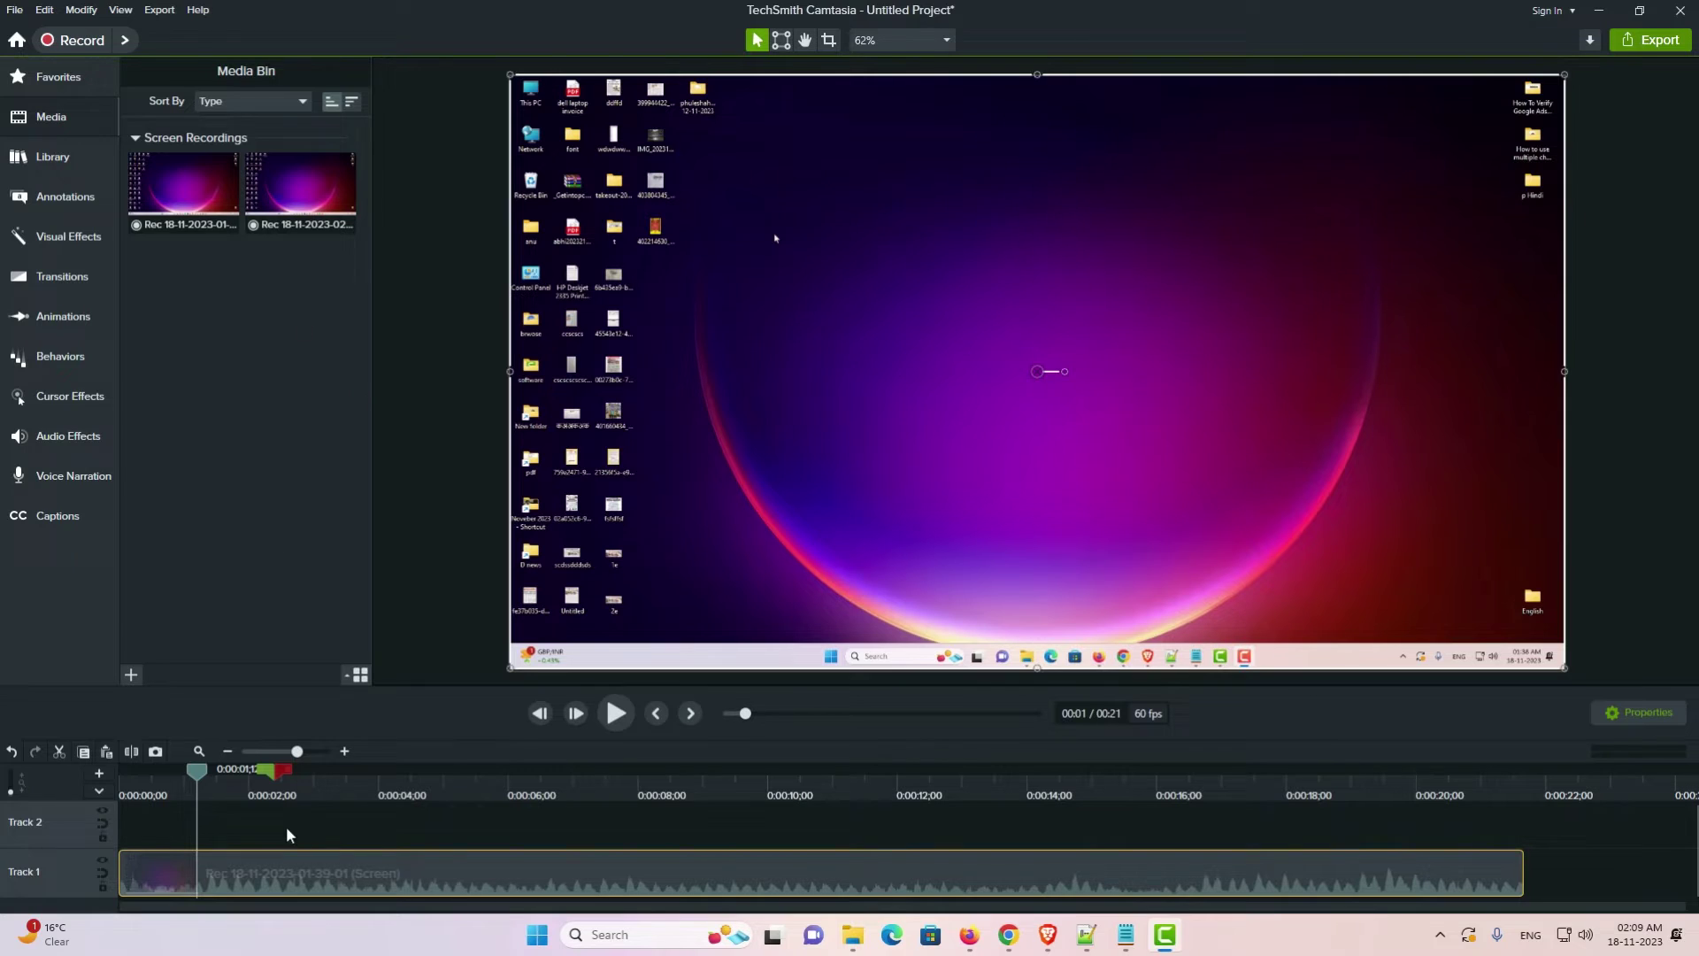
left_click_drag(285, 835, 531, 884)
key("Delete")
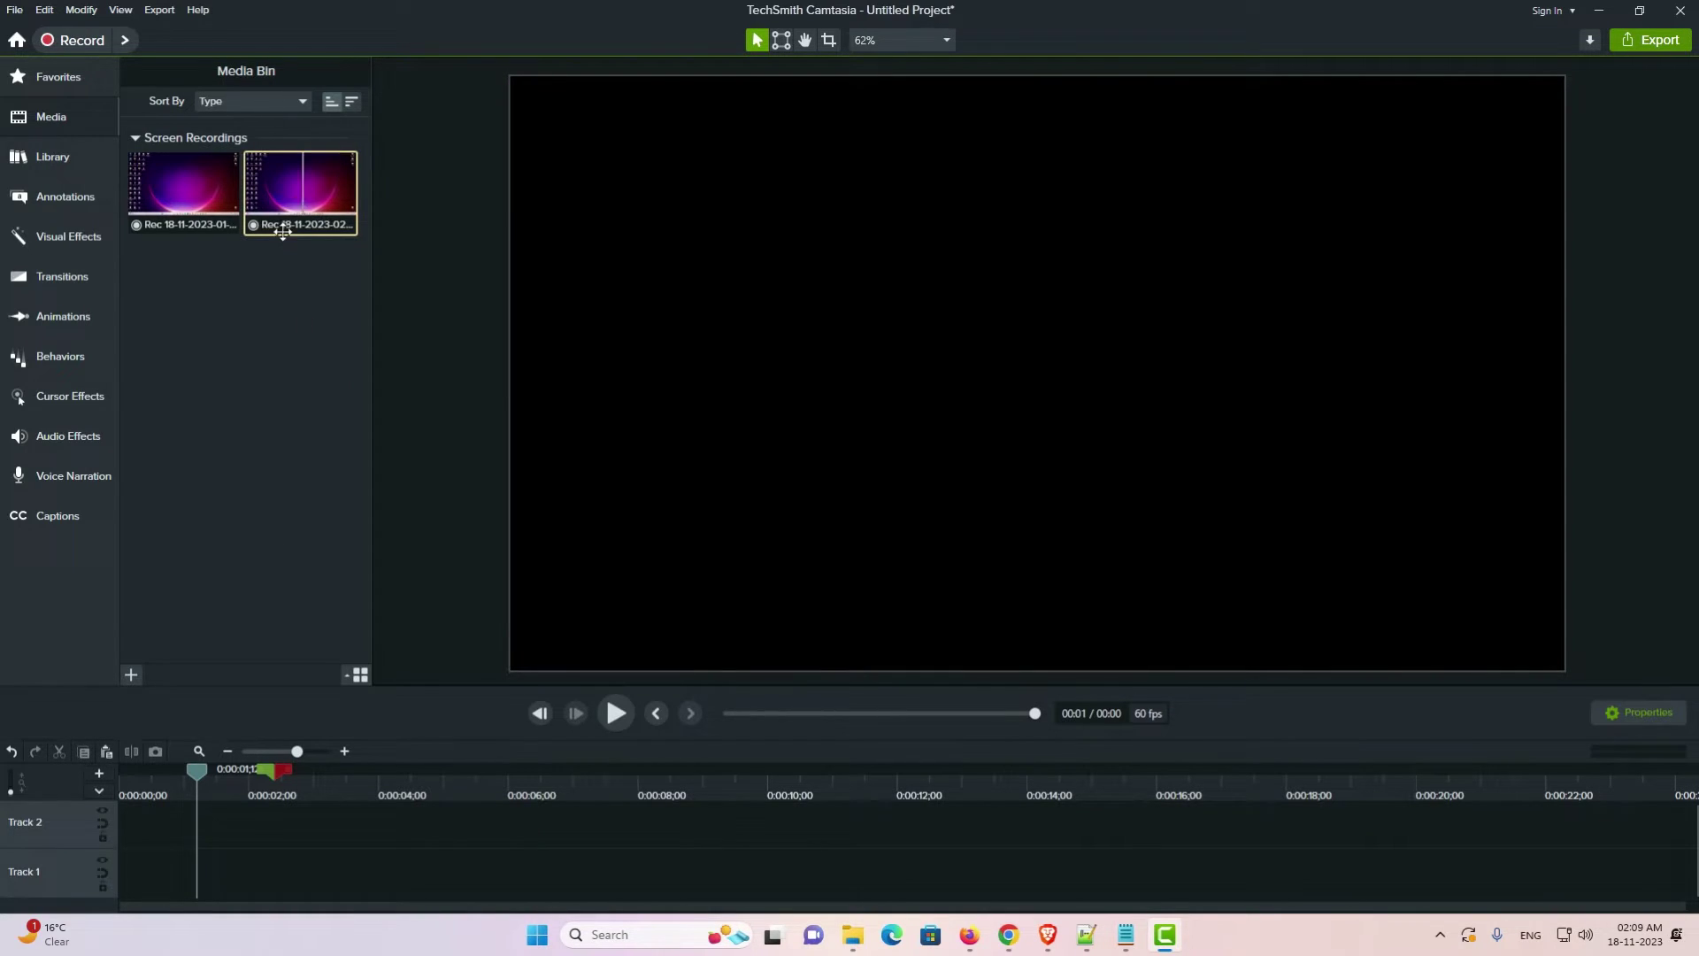
mouse_move(298, 193)
left_mouse_down()
mouse_move(365, 837)
mouse_move(159, 876)
left_mouse_up()
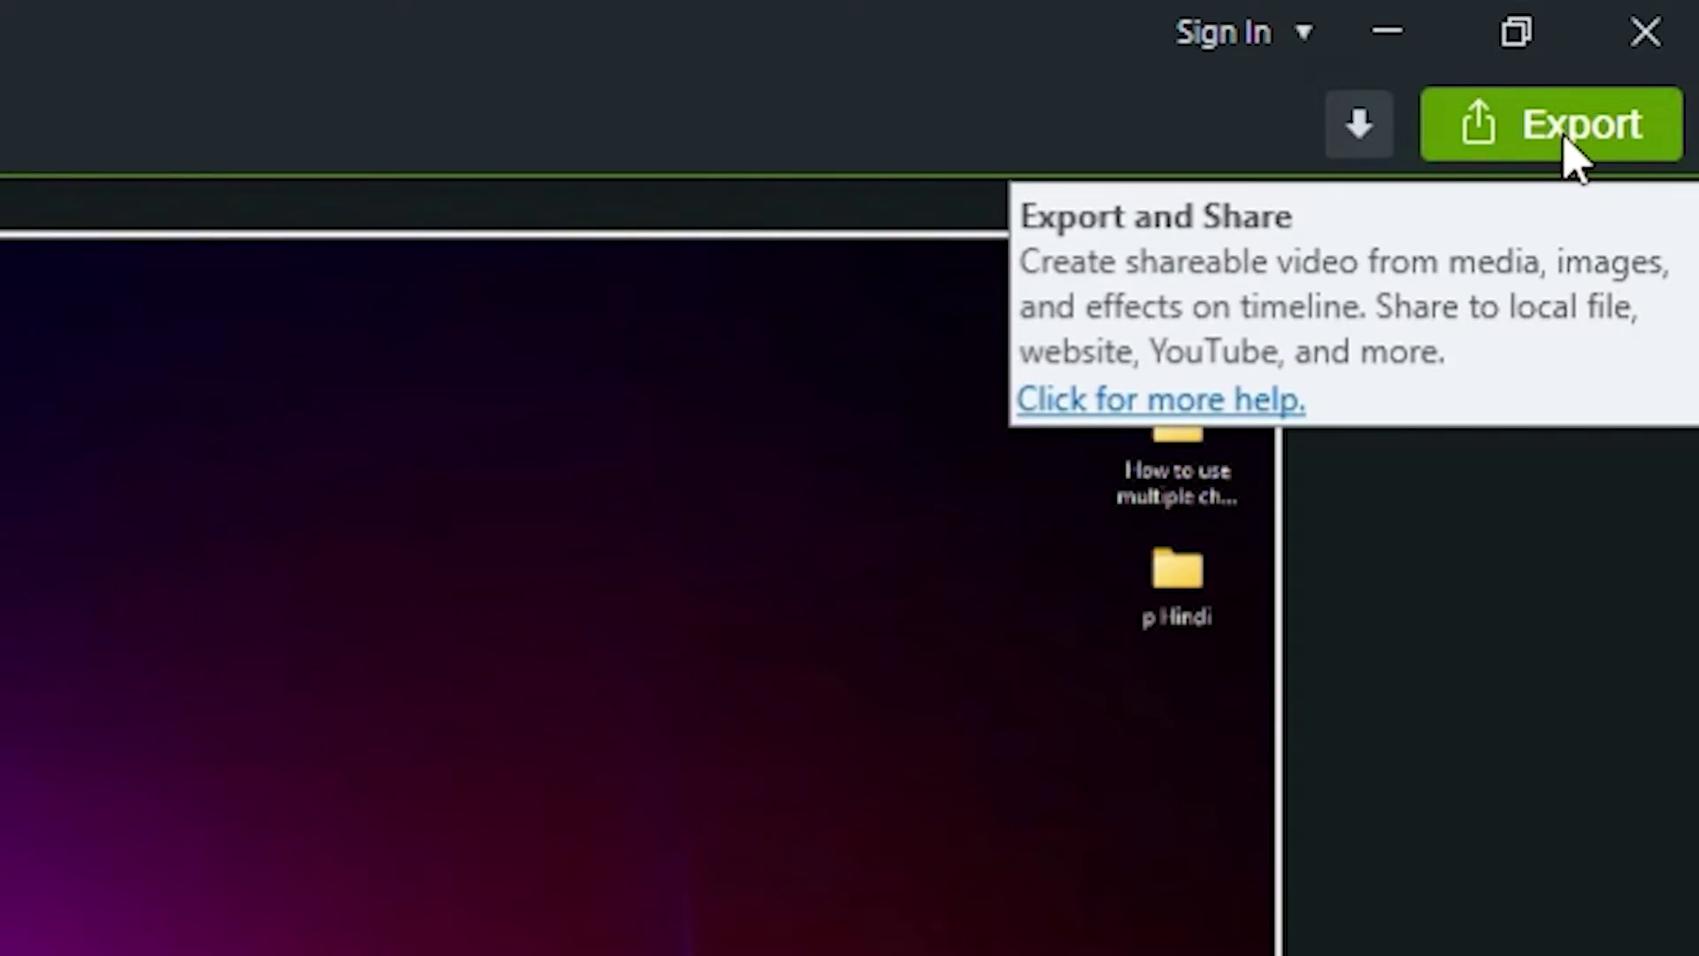
- Start a Local File export and select the existing file name for replacement
left_click(1576, 146)
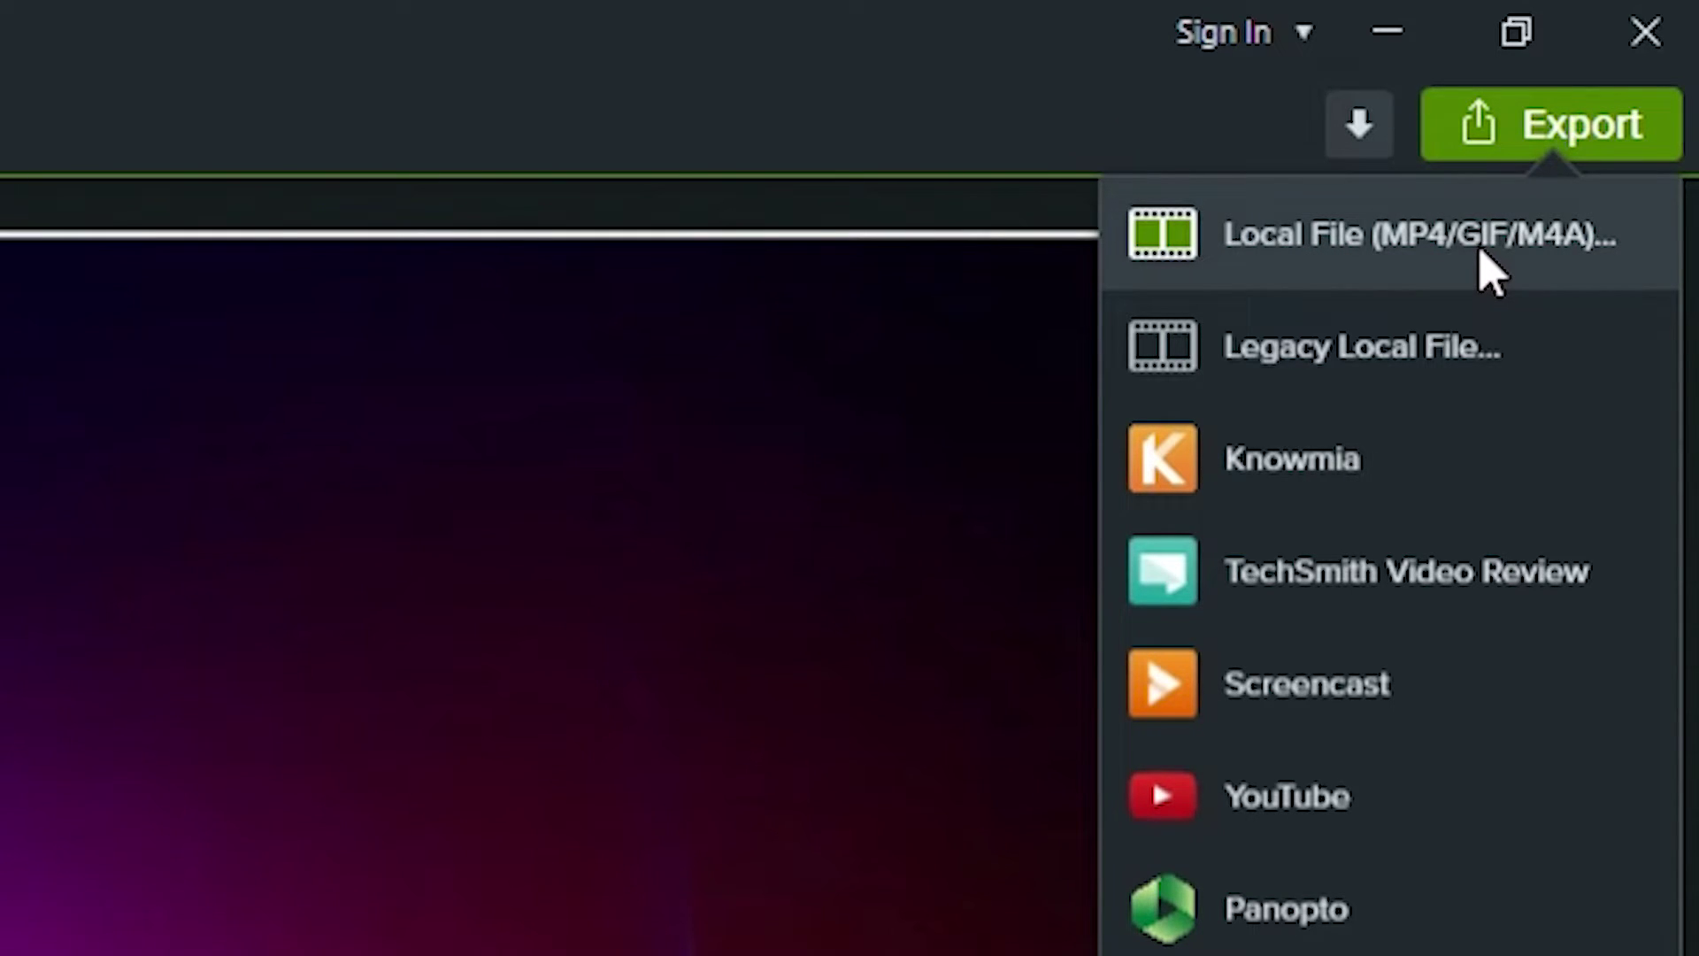
left_click(1494, 272)
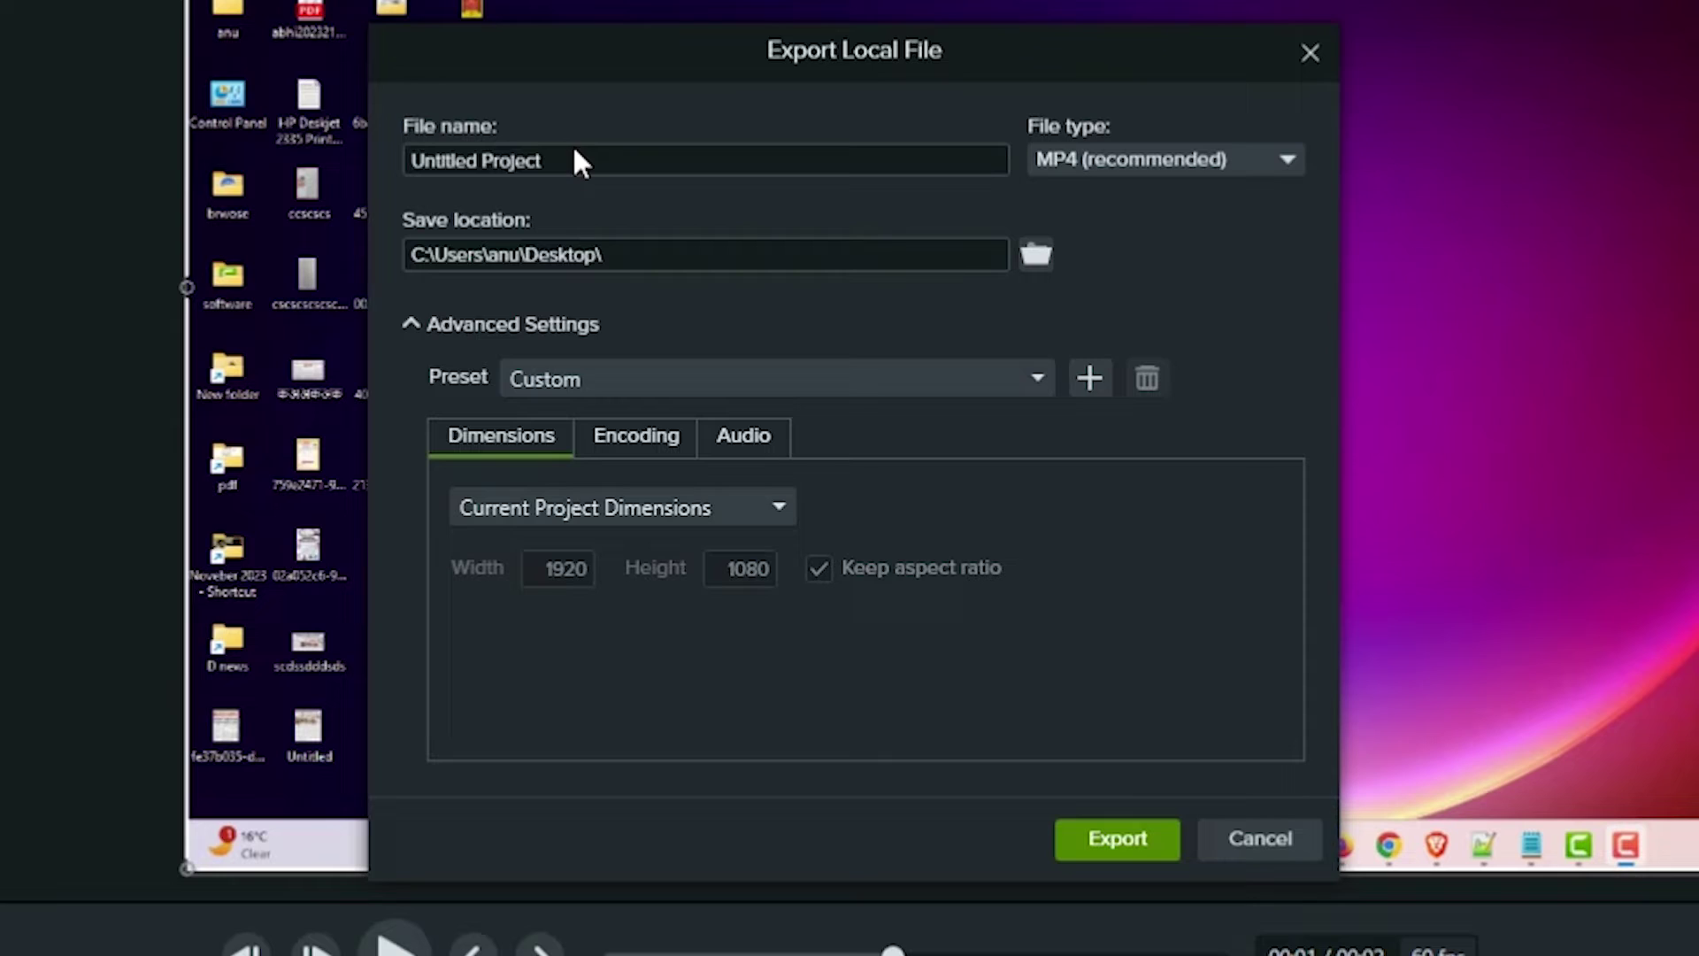
left_click(575, 159)
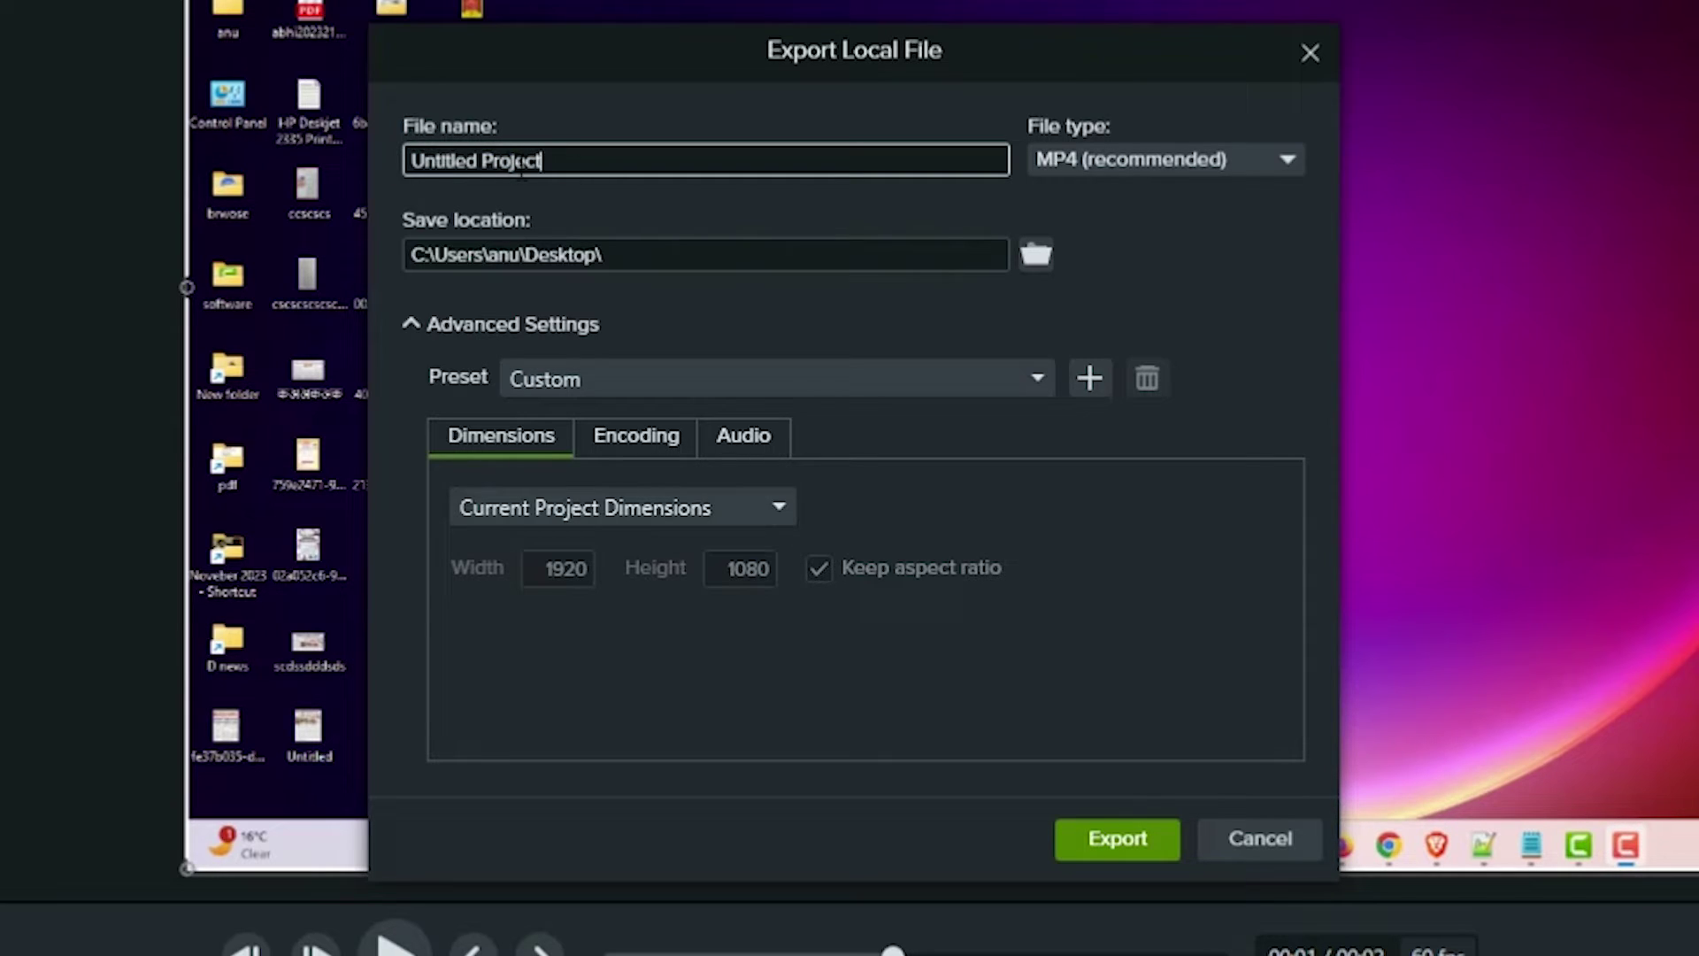
double_click(412, 161)
type("my fi")
type("le")
- Set the export frame rate to 60 fps and lower quality to 75%
left_click(642, 434)
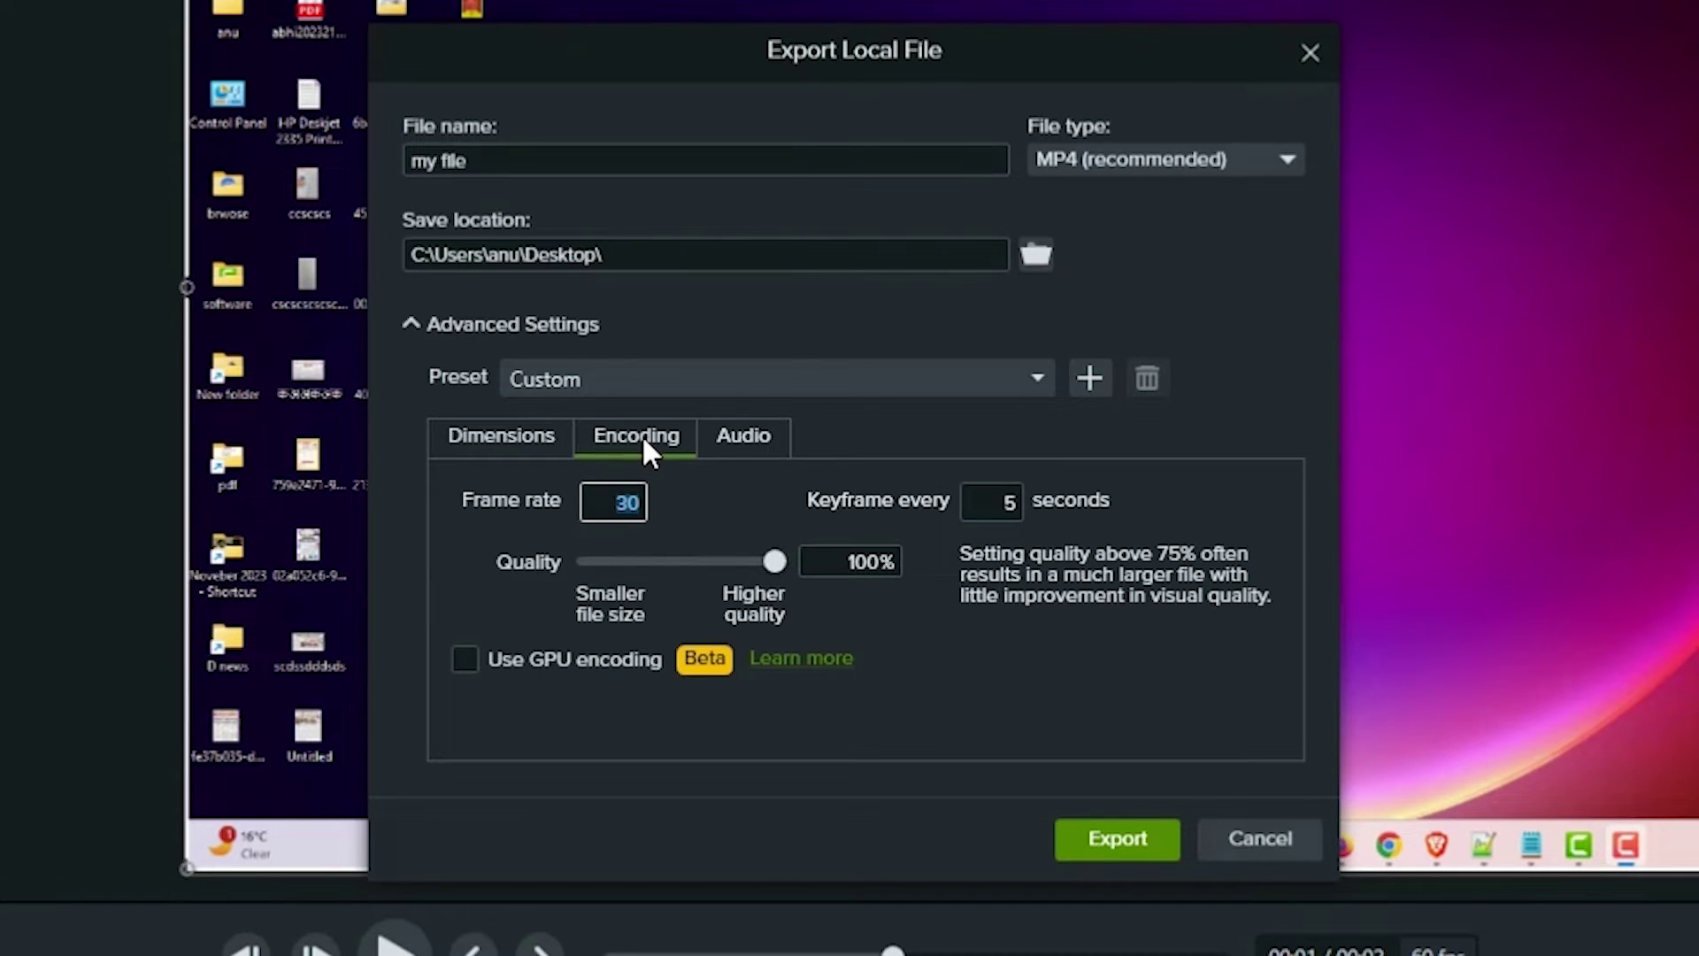
double_click(621, 501)
type("60")
key("Tab")
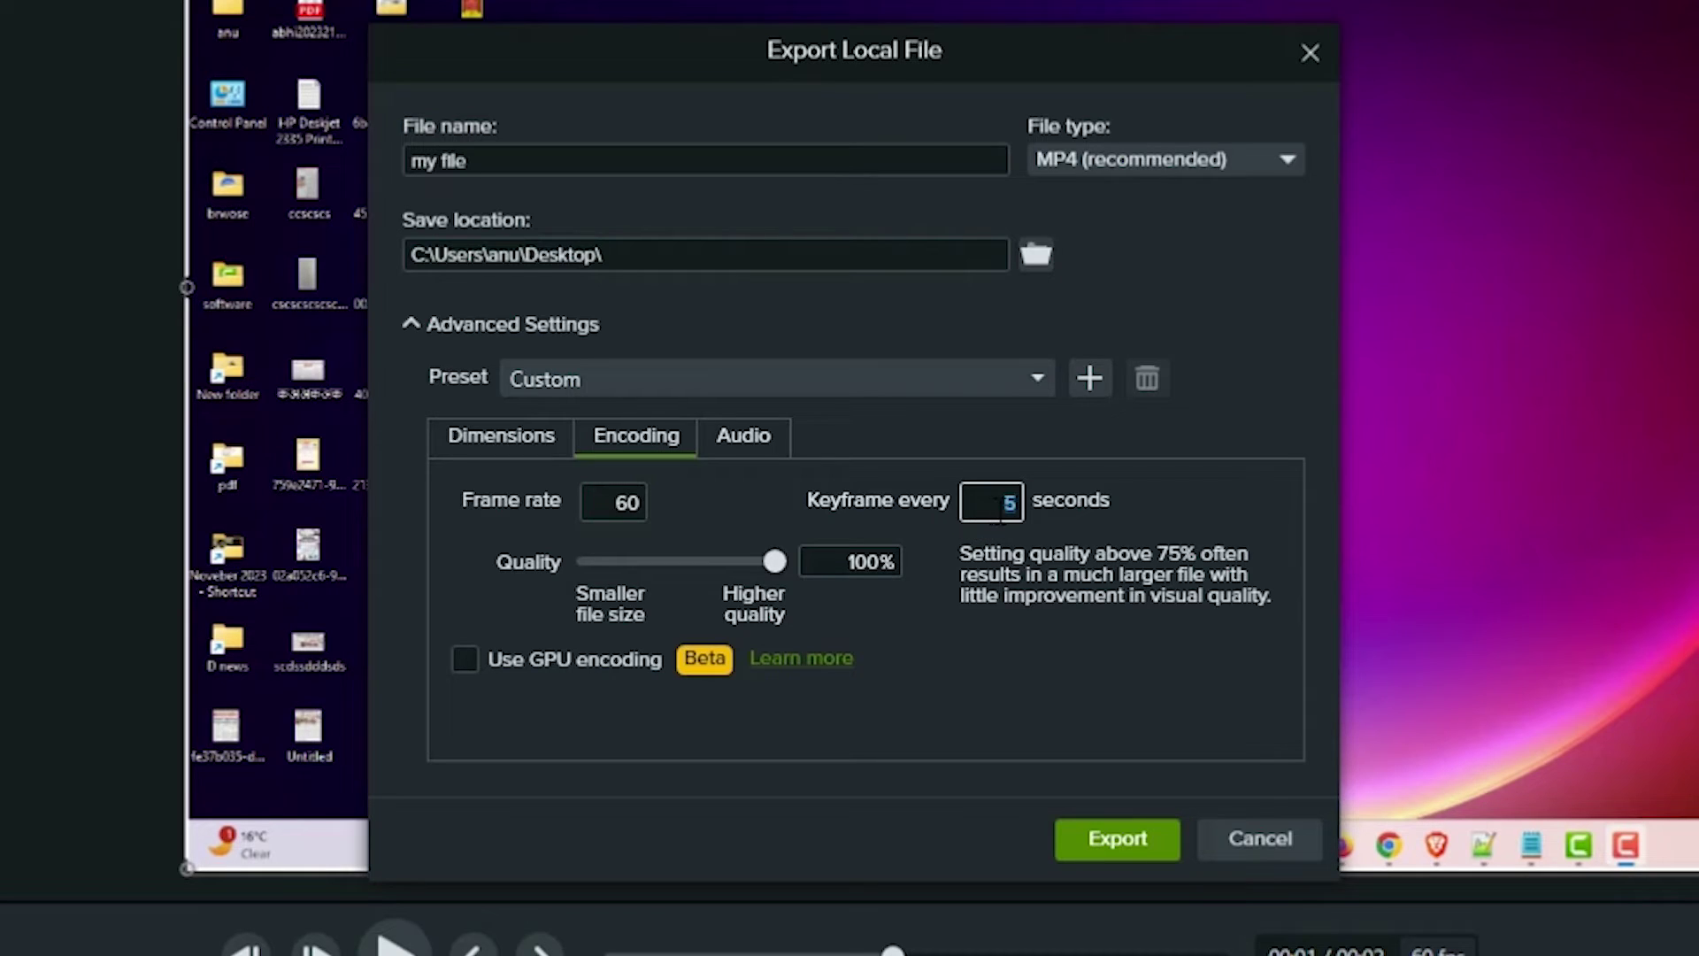
left_click_drag(770, 562, 718, 561)
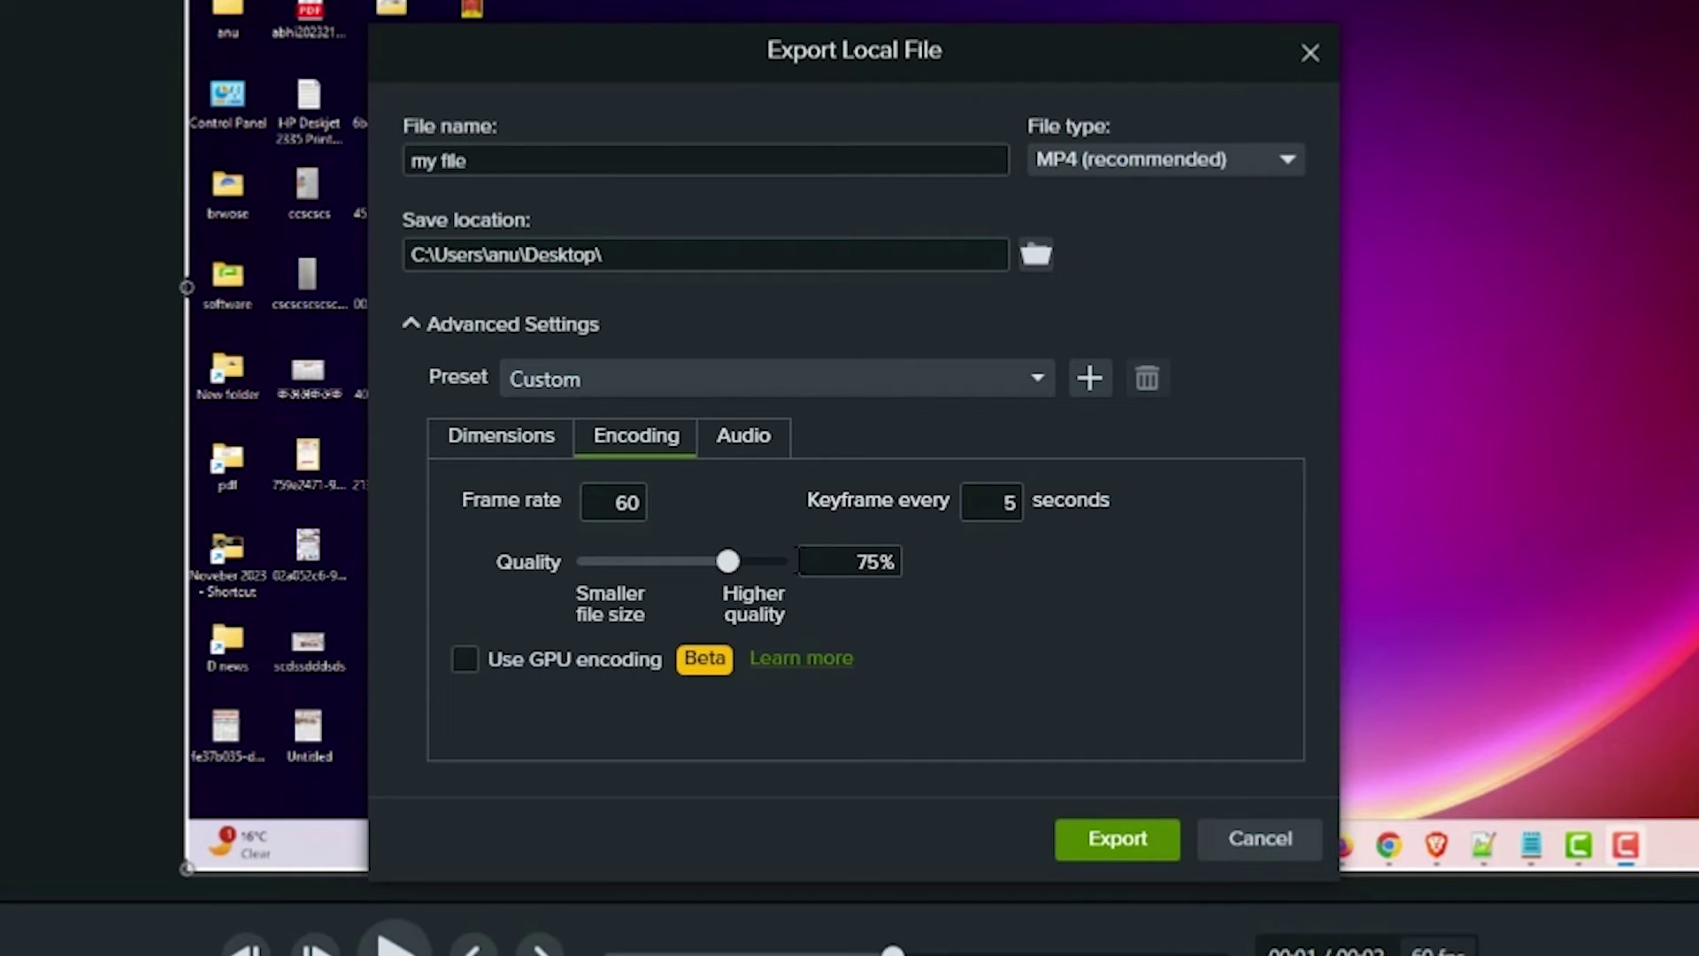
- Keep the audio bit rate at 192 kbps and go back to the encoding settings
left_click(746, 436)
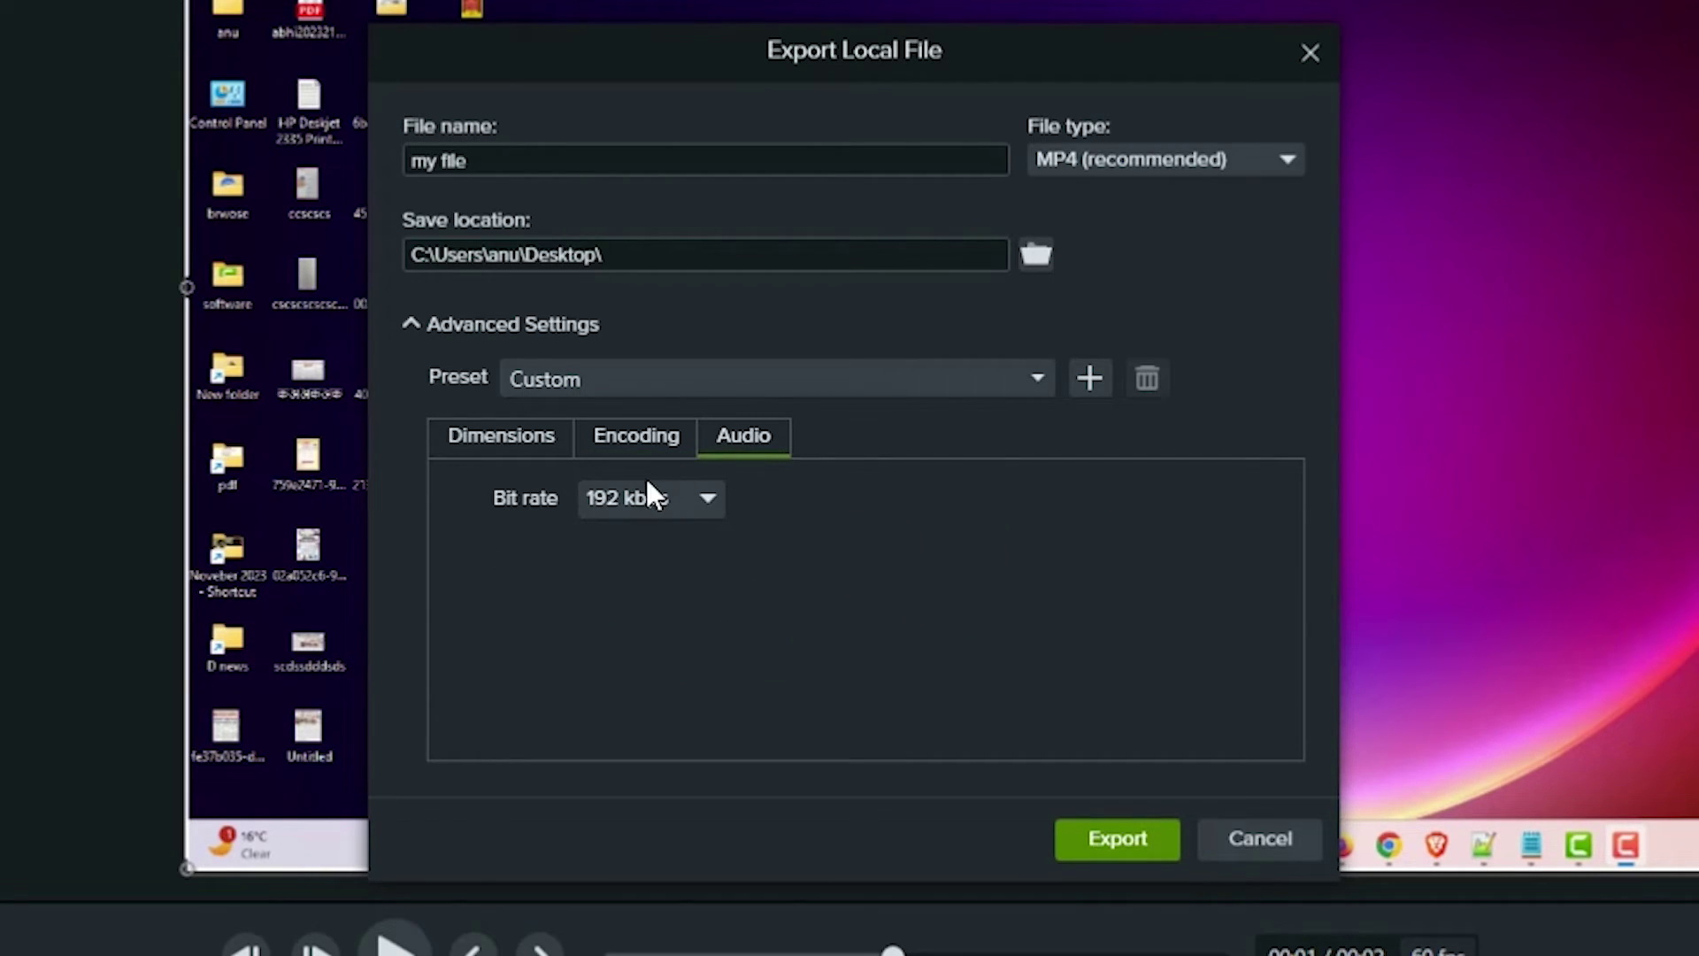
left_click(666, 497)
left_click(656, 650)
left_click(647, 444)
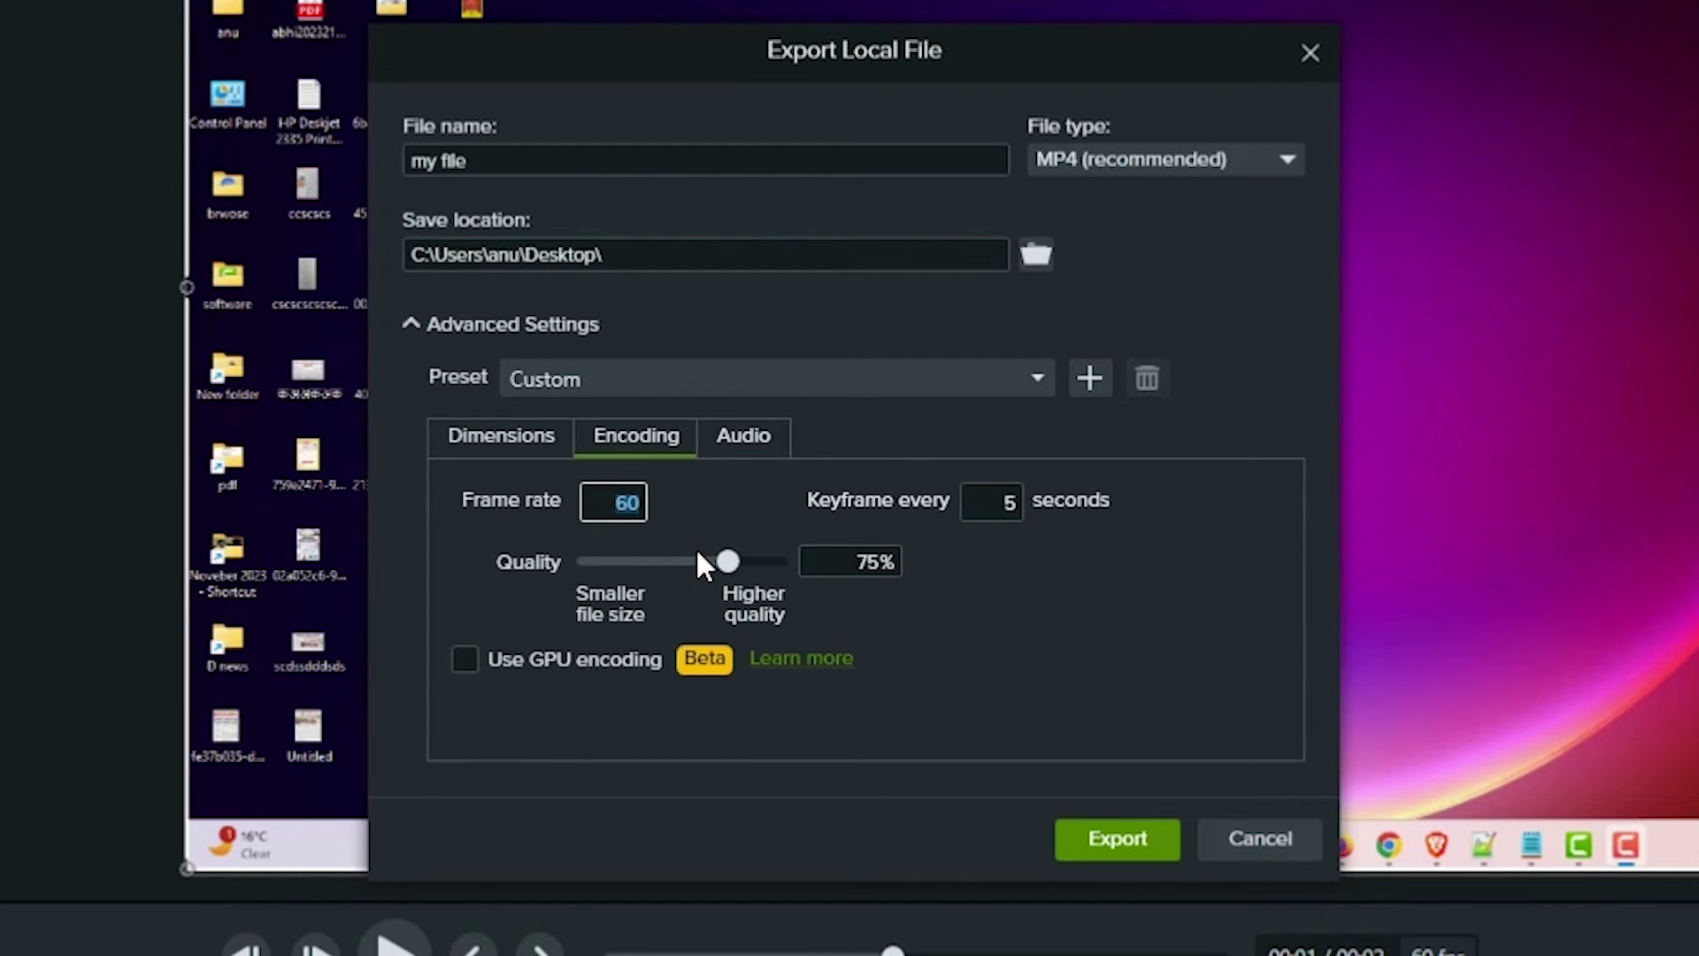